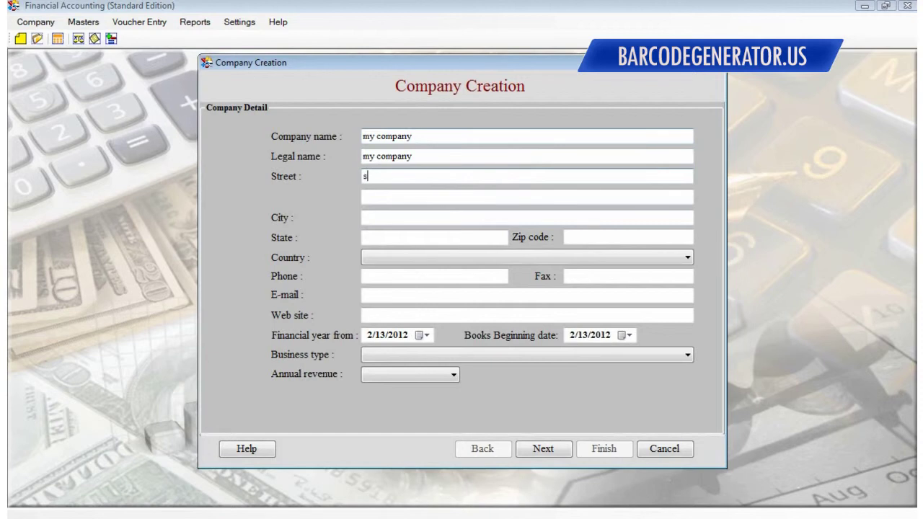
# Enter the company's street, city, state and zip code
pyautogui.write('mpany street name')
pyautogui.press('Tab')
pyautogui.press('Tab')
pyautogui.write('company city name')
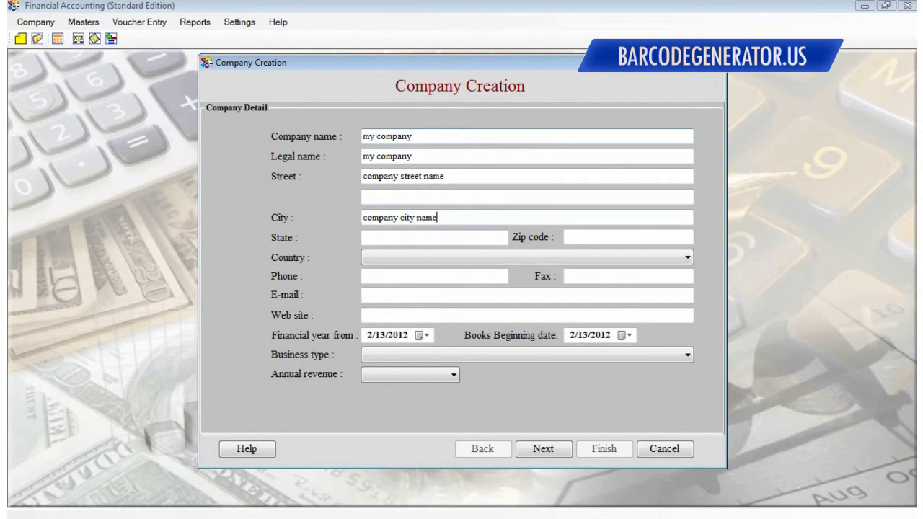
pyautogui.press('Tab')
pyautogui.write('compan')
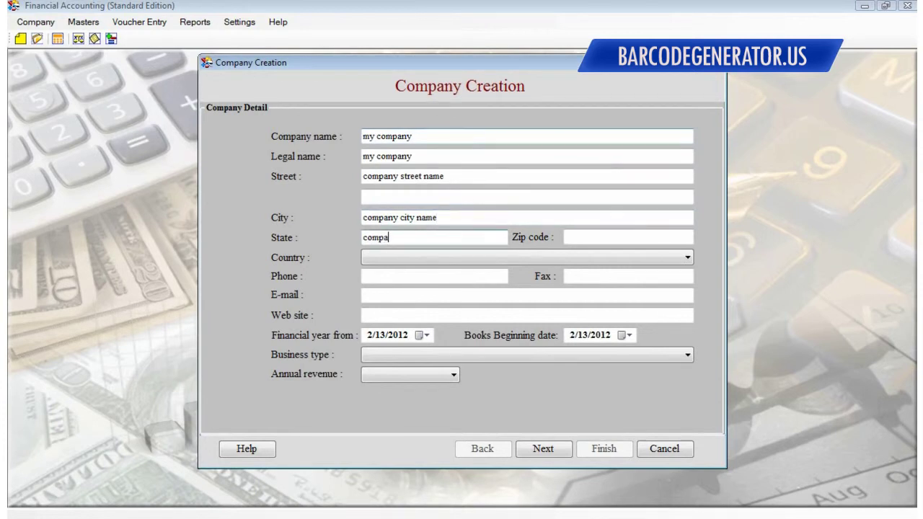
pyautogui.press('Tab')
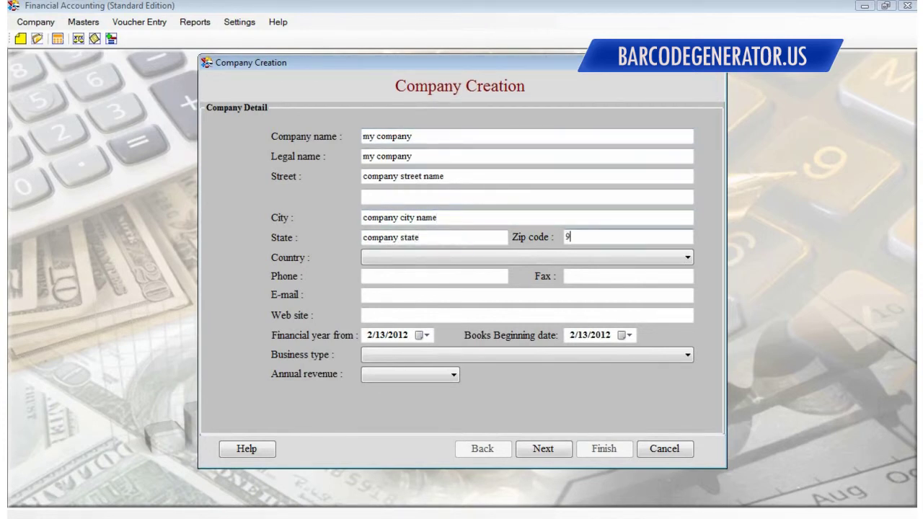
pyautogui.write('9685473')
pyautogui.press('Tab')
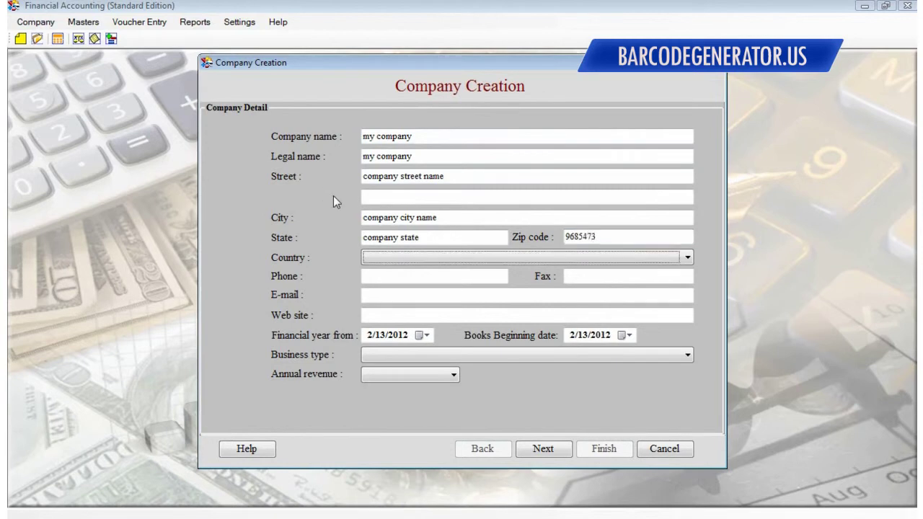
# Set the country to United States and enter the company phone number and e-mail address
pyautogui.press('i')
pyautogui.press('u')
pyautogui.press('Down')
pyautogui.press('Down')
pyautogui.press('Down')
pyautogui.press('Down')
pyautogui.press('Tab')
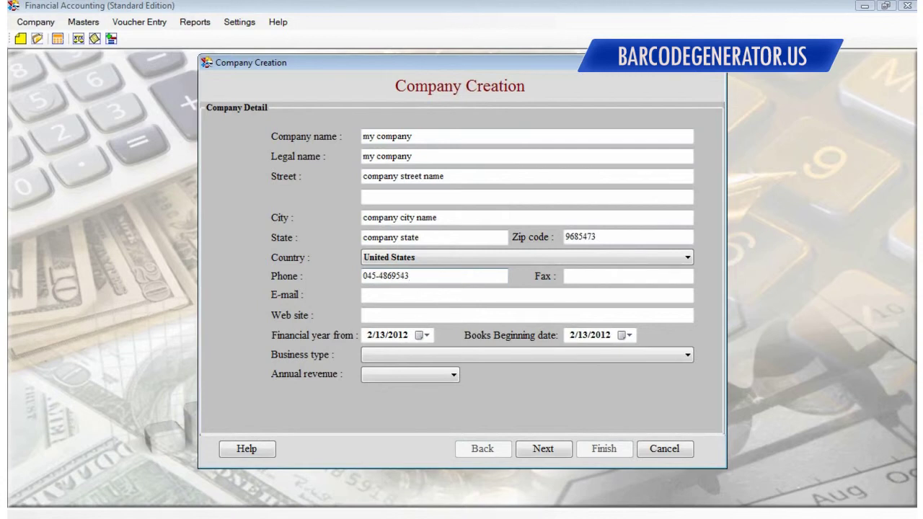
pyautogui.press('Tab')
pyautogui.press('Tab')
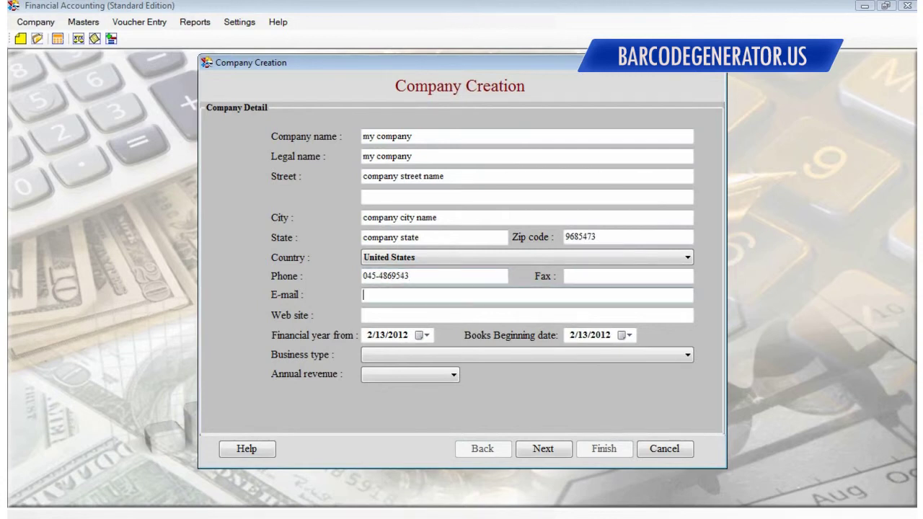
pyautogui.write('companyid@mycompany.com')
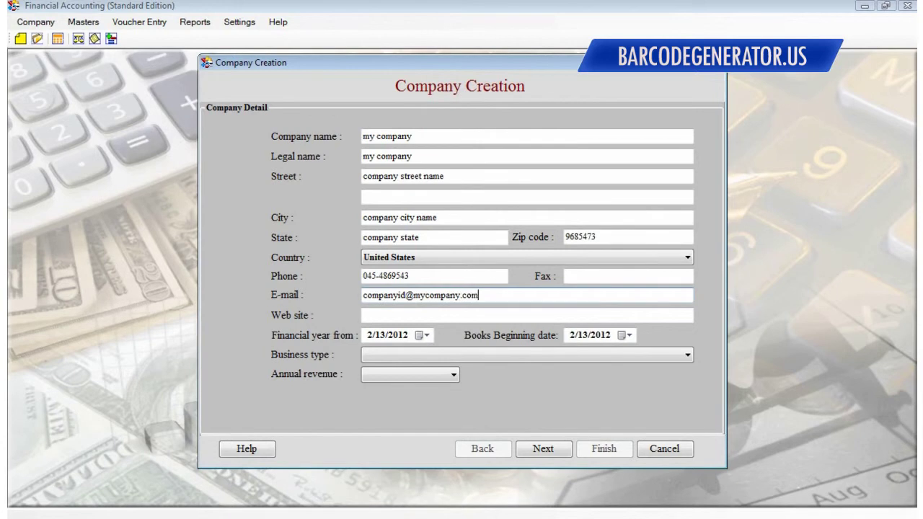
# Enter the company website, choose IT Services business type and 900 to 5000K annual revenue
pyautogui.click(363, 315)
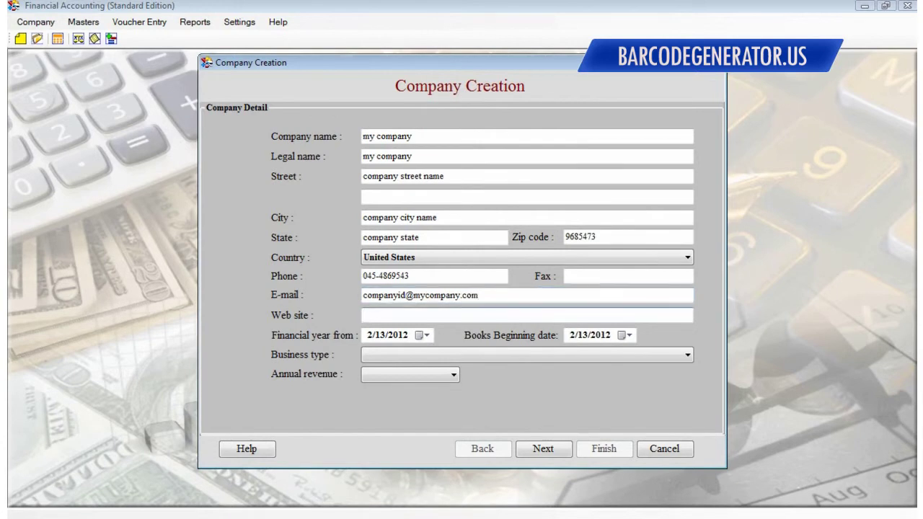
pyautogui.write('www.mycompany.com')
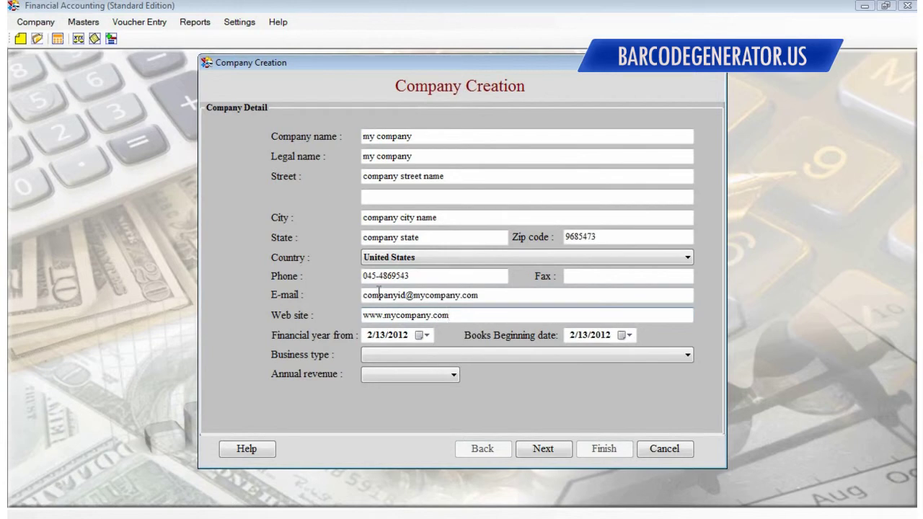
pyautogui.click(406, 354)
pyautogui.click(395, 332)
pyautogui.click(407, 374)
pyautogui.click(389, 435)
# Move to the contact person page and enter the contact's name, street, city and state
pyautogui.click(541, 449)
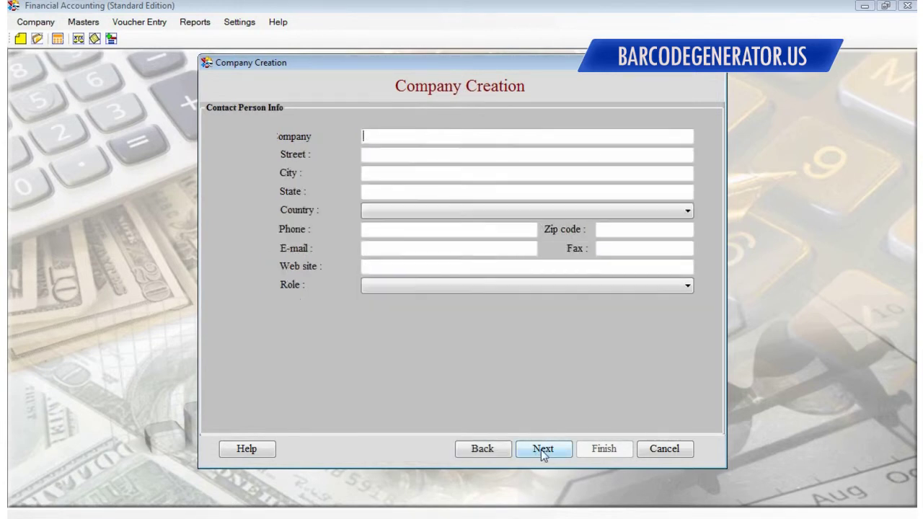
pyautogui.click(380, 136)
pyautogui.write('myname')
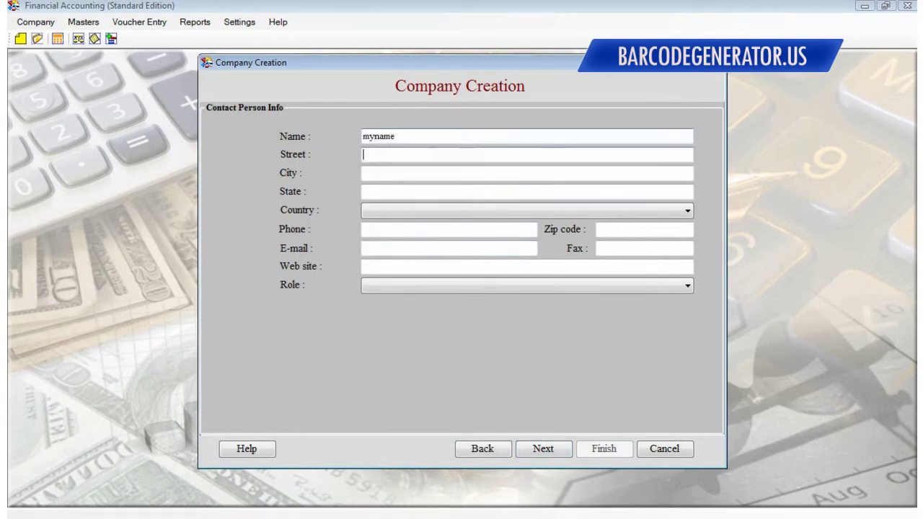
pyautogui.write('street name')
pyautogui.press('Tab')
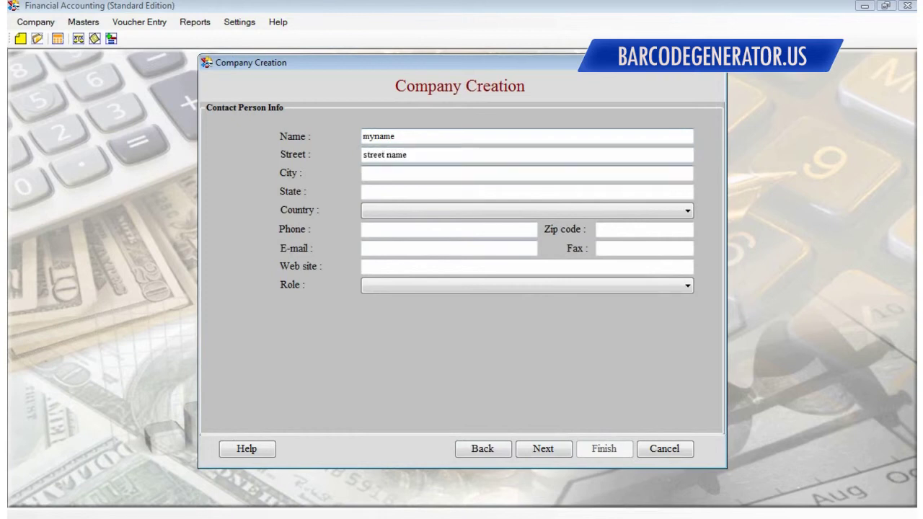
pyautogui.write('city name')
pyautogui.press('Tab')
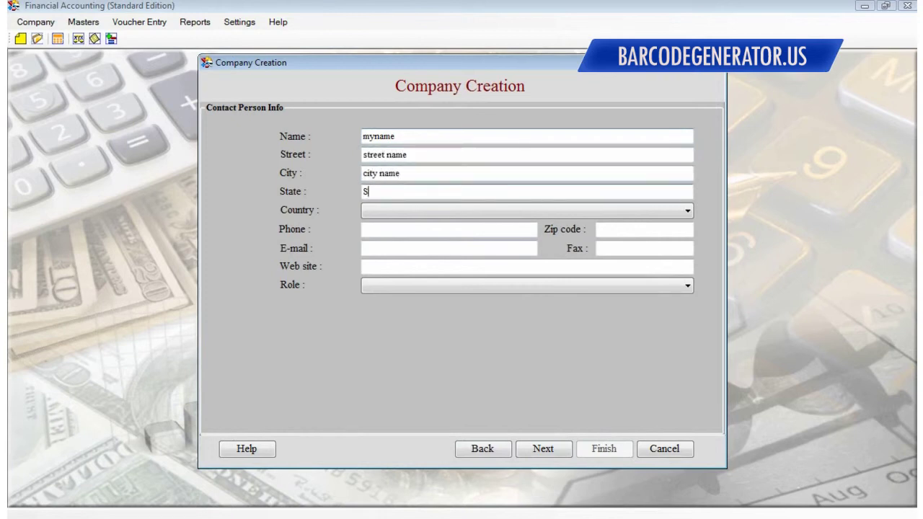
pyautogui.write('State name')
# Set the contact's country to United States and role to Manager, then continue
pyautogui.press('Tab')
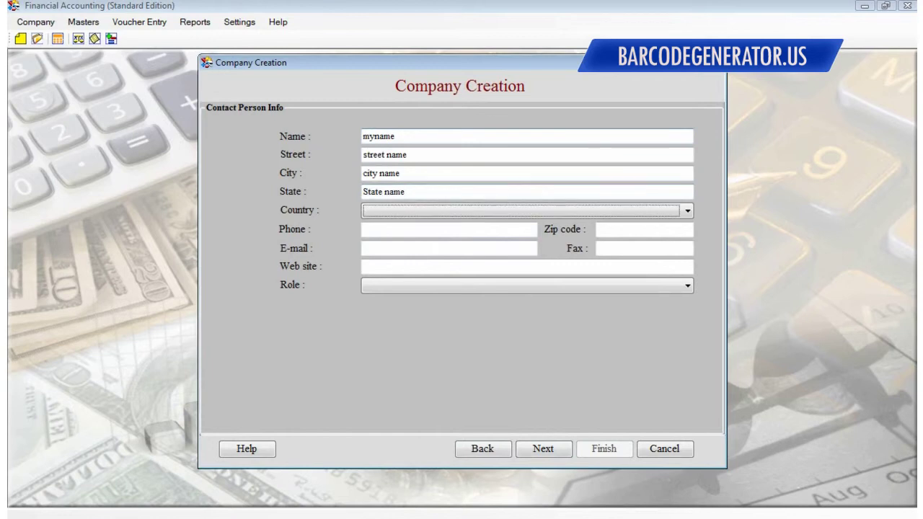
pyautogui.press('u')
pyautogui.press('Down')
pyautogui.press('Down')
pyautogui.press('Down')
pyautogui.press('Down')
pyautogui.press('Tab')
pyautogui.press('Tab')
pyautogui.press('Tab')
pyautogui.click(363, 271)
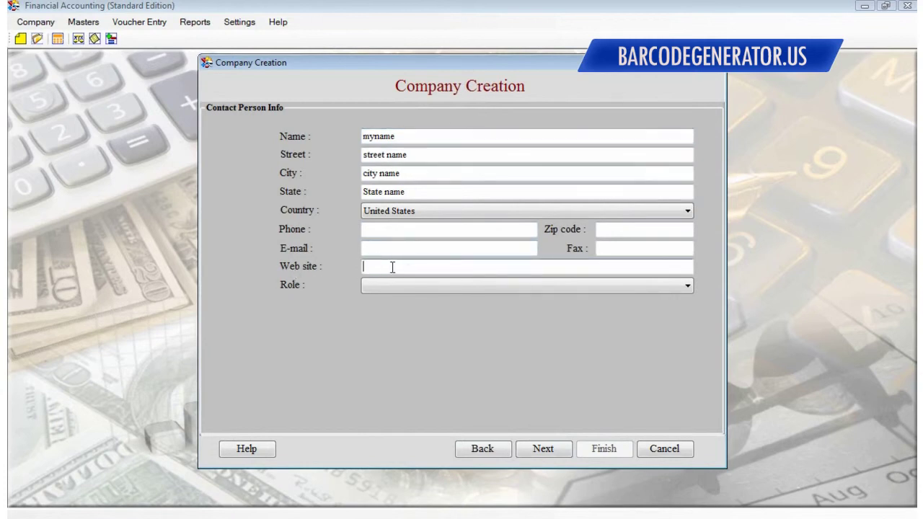
pyautogui.click(386, 286)
pyautogui.click(387, 308)
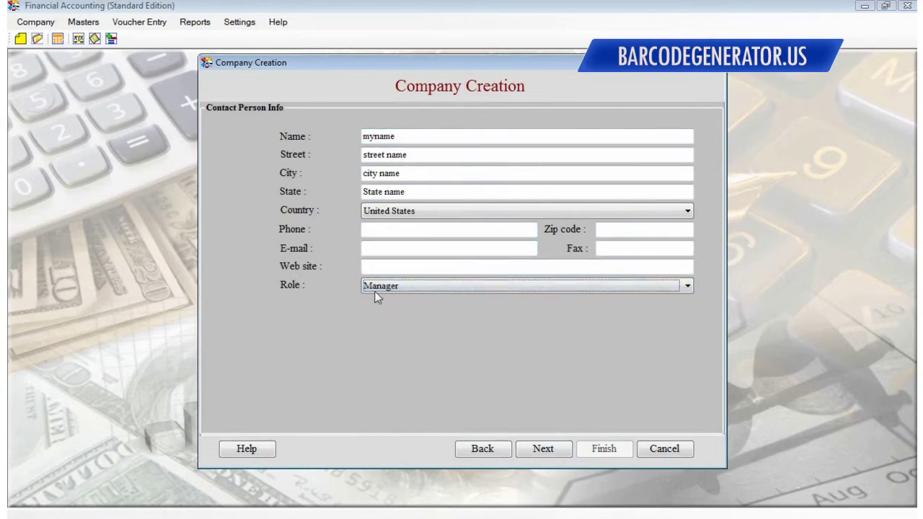
pyautogui.click(543, 448)
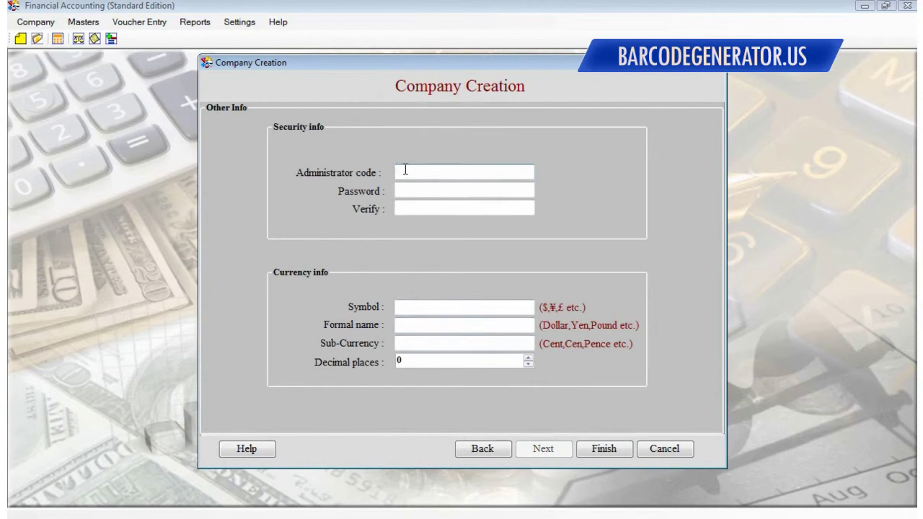
# Enter the administrator code and password, and re-enter the password to verify it
pyautogui.write('myname')
pyautogui.write('########')
pyautogui.click(464, 208)
pyautogui.write('########')
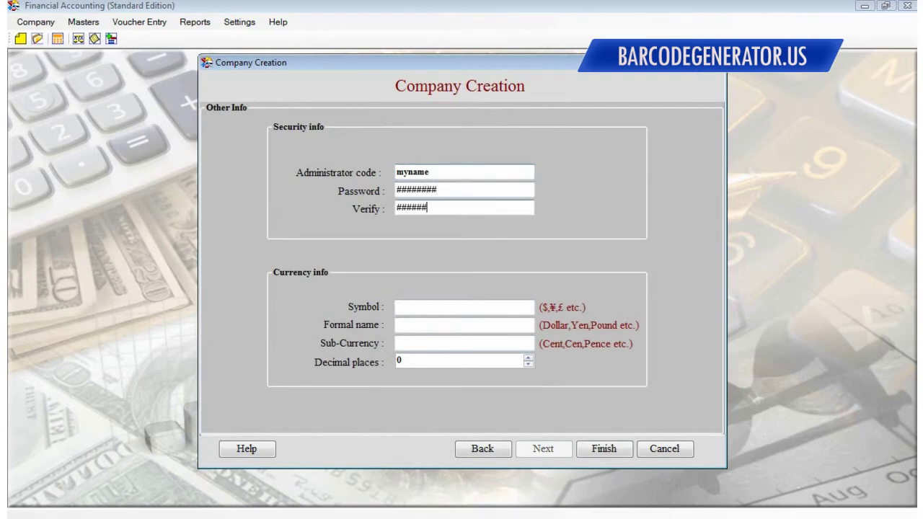
# Set currency symbol $, formal name Dollar, sub-currency Cent, and finish company creation
pyautogui.click(417, 305)
pyautogui.write('$')
pyautogui.write('Dollar')
pyautogui.press('Tab')
pyautogui.write('Ce')
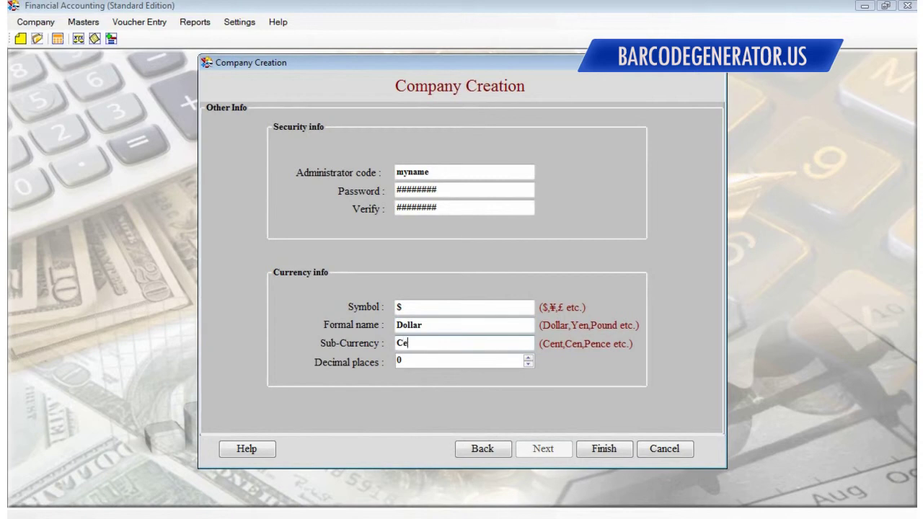
pyautogui.press('Tab')
pyautogui.click(604, 449)
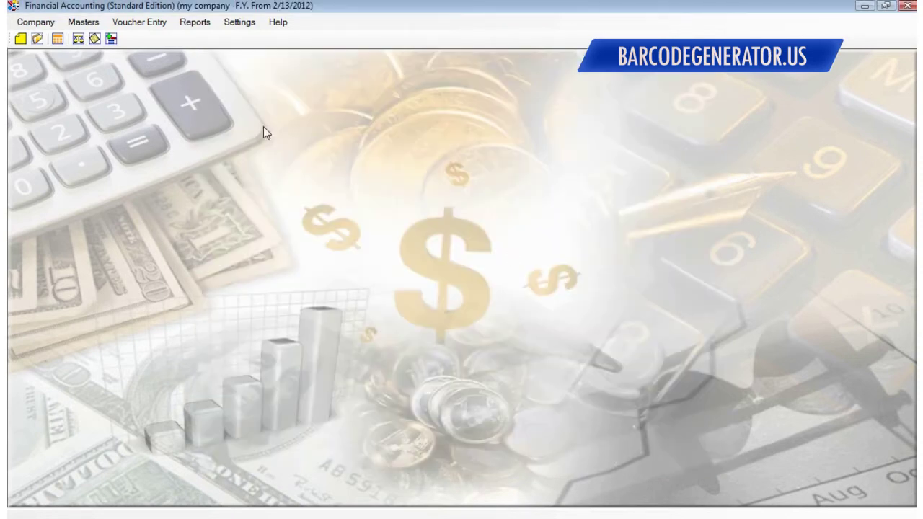
pyautogui.click(35, 21)
pyautogui.click(222, 107)
pyautogui.click(33, 21)
pyautogui.click(63, 69)
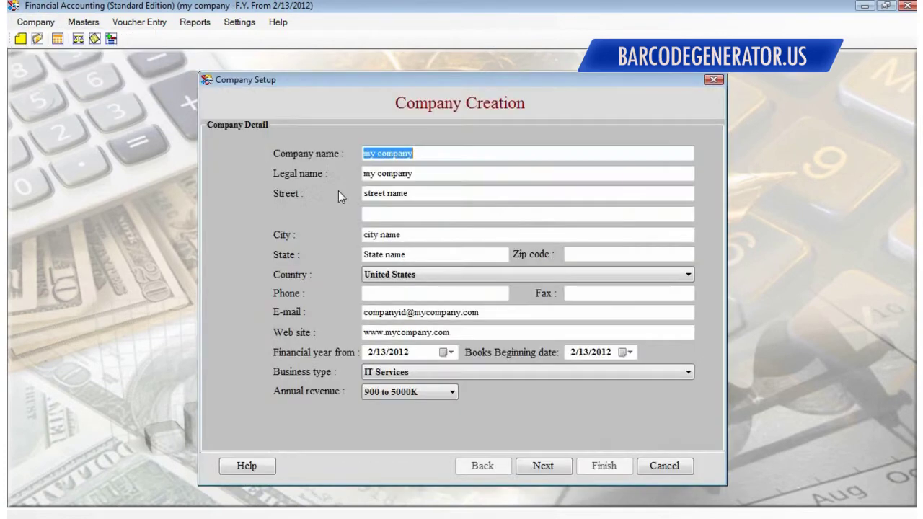
pyautogui.click(556, 465)
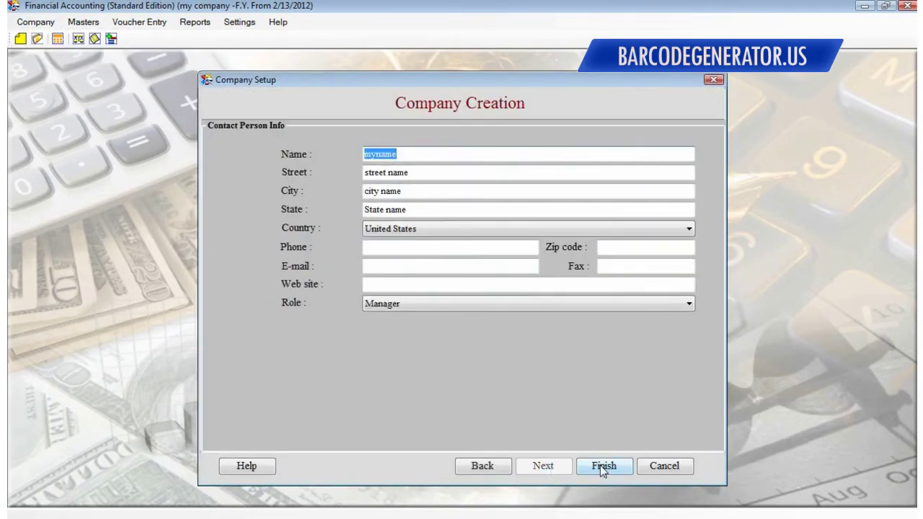
pyautogui.click(602, 466)
pyautogui.click(447, 313)
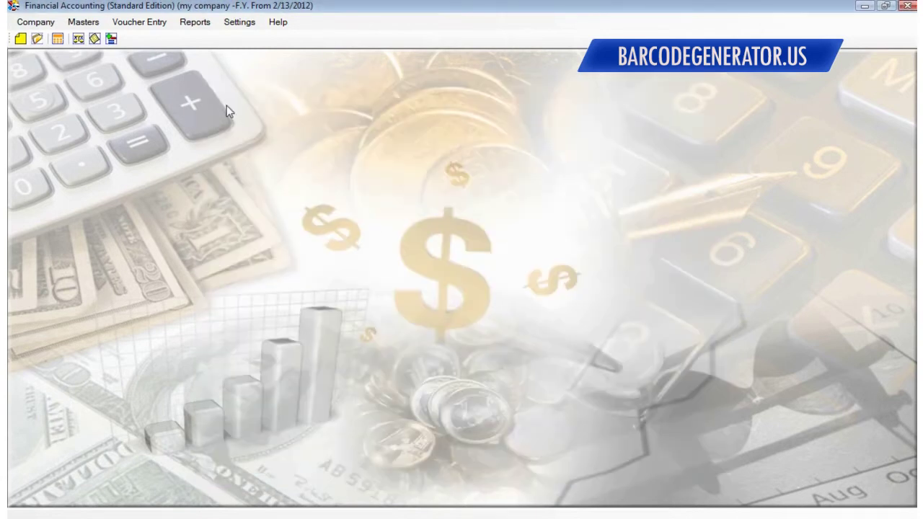
pyautogui.click(78, 23)
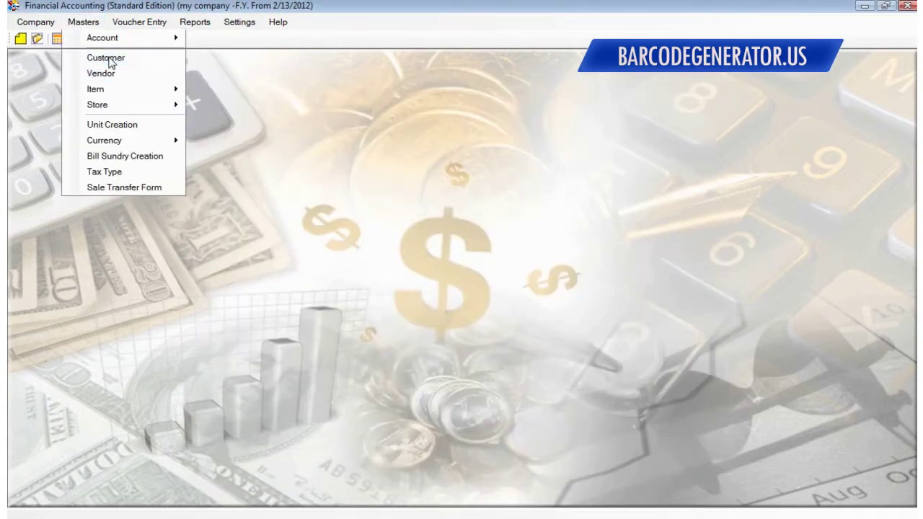
# Start a new Sales A/c customer named 'new customer' and enter its account number
pyautogui.click(107, 60)
pyautogui.moveTo(325, 75); pyautogui.dragTo(325, 67)
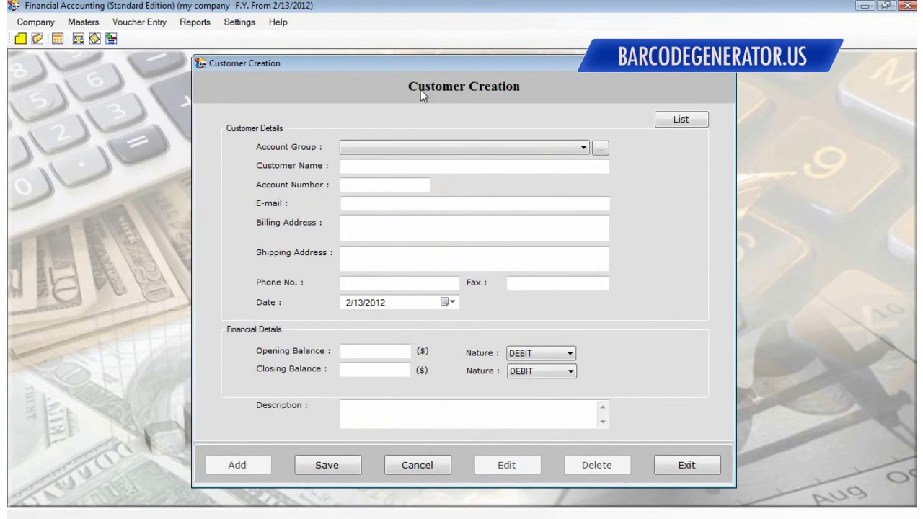
pyautogui.click(393, 148)
pyautogui.click(388, 161)
pyautogui.click(354, 165)
pyautogui.write('new custome')
pyautogui.press('Tab')
pyautogui.write('9568')
pyautogui.press('BackSpace')
pyautogui.press('BackSpace')
pyautogui.press('BackSpace')
pyautogui.press('BackSpace')
pyautogui.write('9876')
pyautogui.press('Tab')
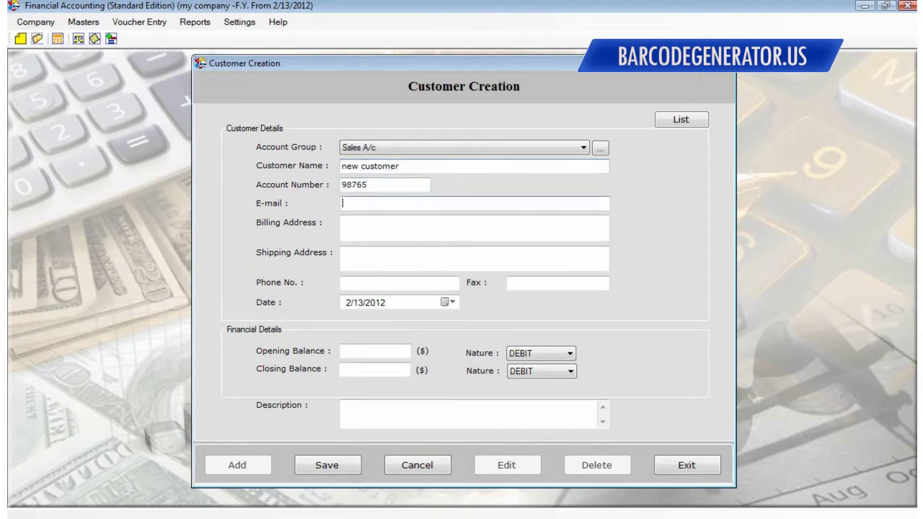
# Fill in the customer's e-mail address, billing address and shipping address
pyautogui.write('customerid@newcustomer.com')
pyautogui.press('Tab')
pyautogui.write('address of new customer')
pyautogui.press('Tab')
pyautogui.write('sh')
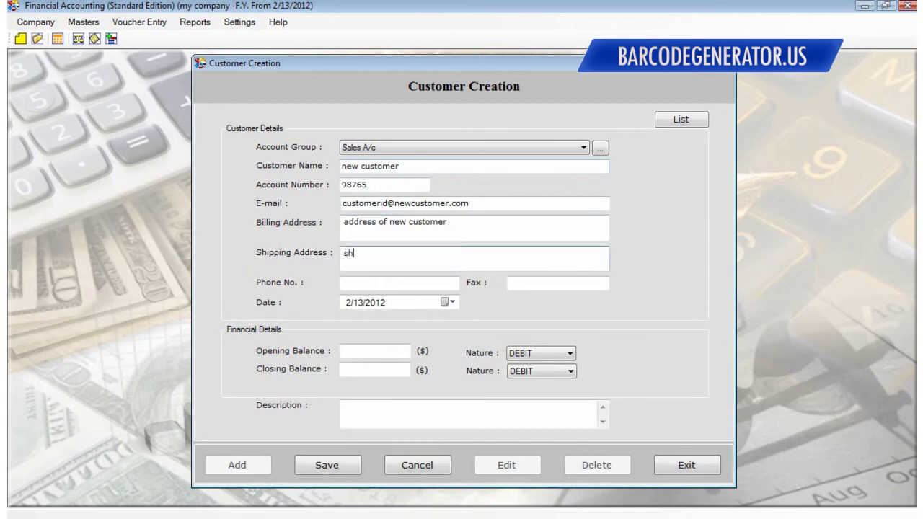
pyautogui.write('ipping address of new customer')
# Set opening and closing balances to 300, save the customer, and close the form
pyautogui.press('Tab')
pyautogui.press('Tab')
pyautogui.press('Tab')
pyautogui.press('Tab')
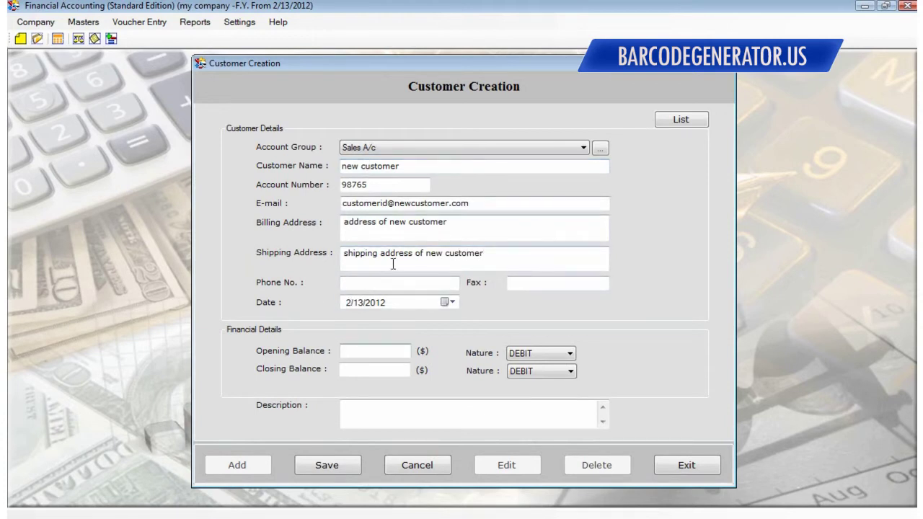
pyautogui.write('3')
pyautogui.press('Tab')
pyautogui.press('Tab')
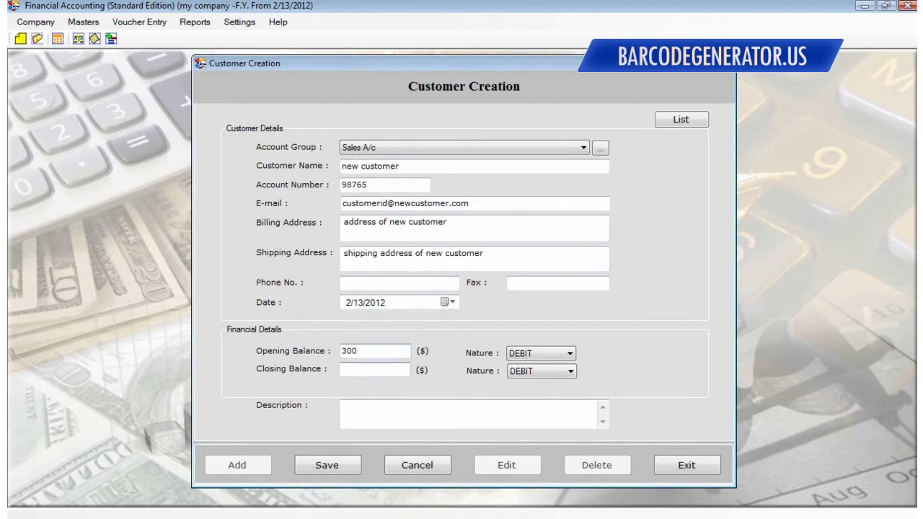
pyautogui.write('300')
pyautogui.press('Tab')
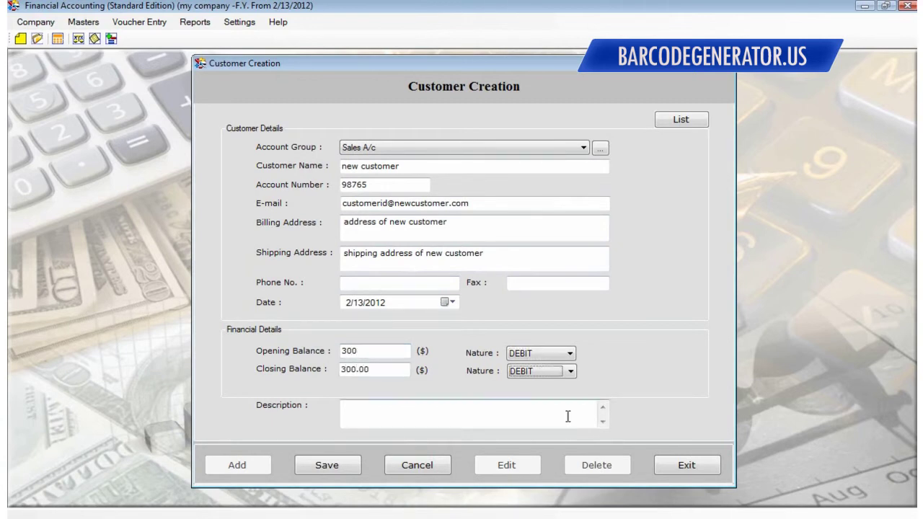
pyautogui.press('Tab')
pyautogui.click(326, 465)
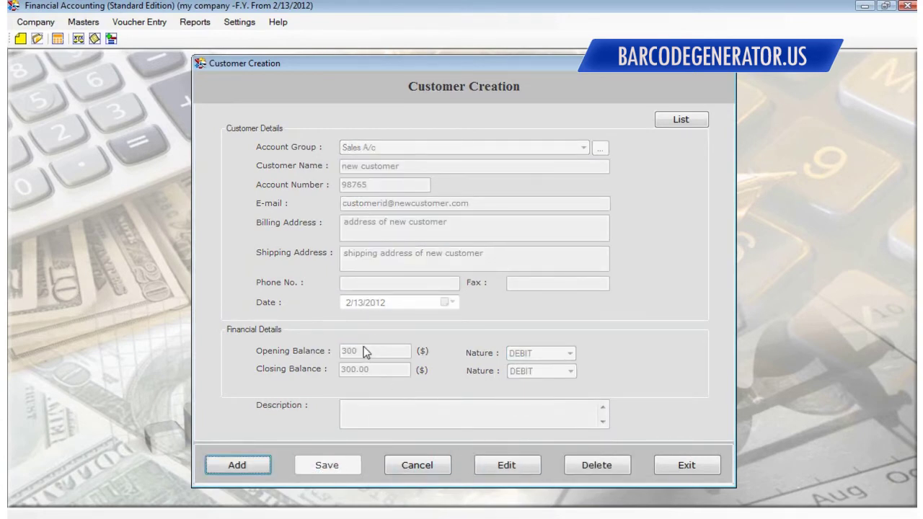
pyautogui.click(254, 467)
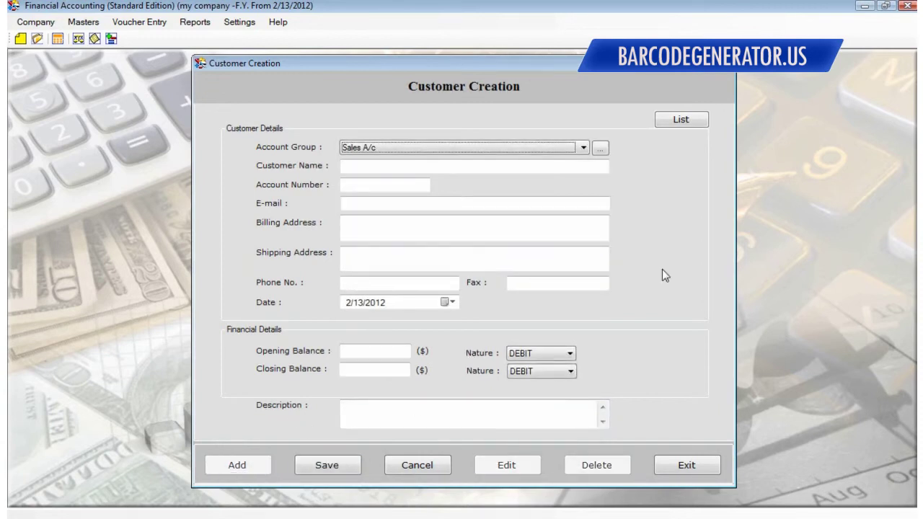
pyautogui.click(726, 62)
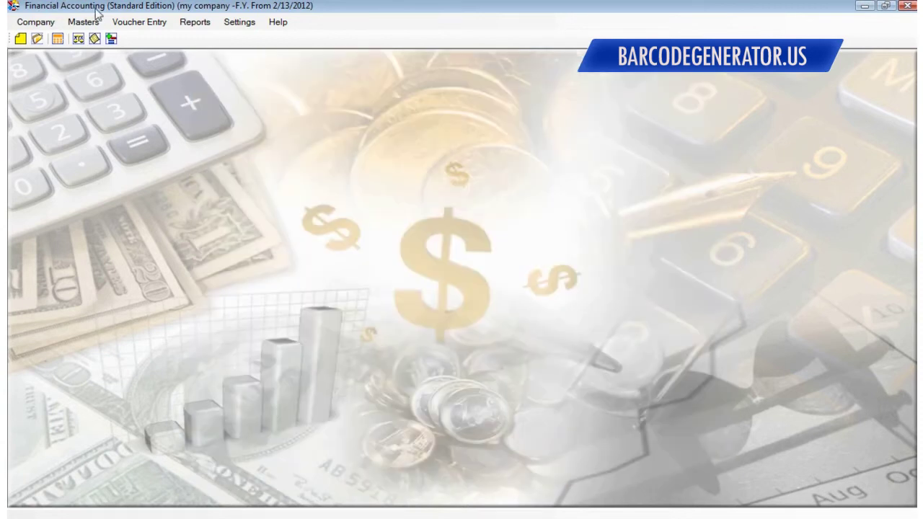
# Start a new item named Laptop with item code 12345
pyautogui.click(91, 23)
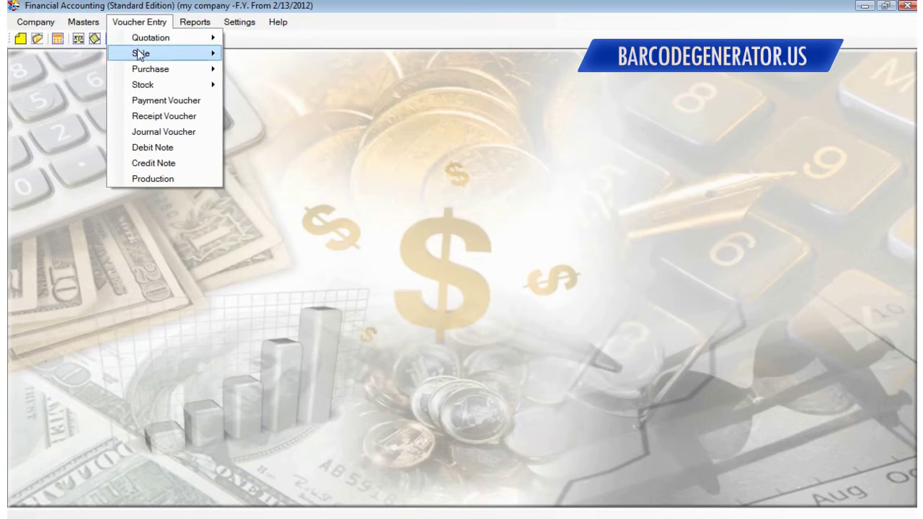
pyautogui.moveTo(119, 92)
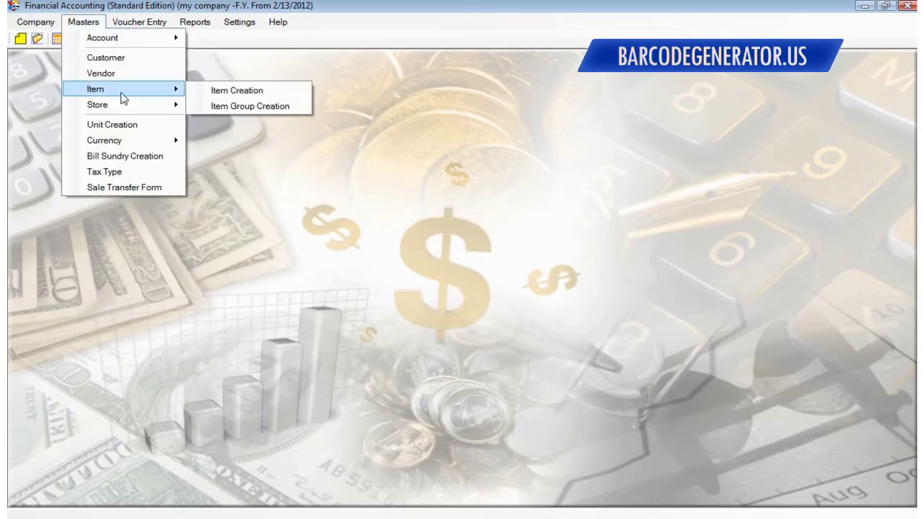
pyautogui.click(238, 94)
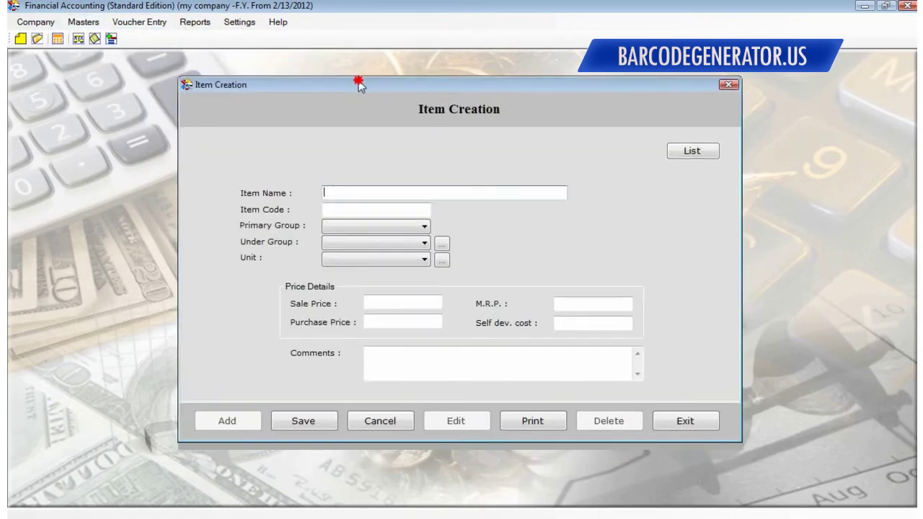
pyautogui.click(342, 191)
pyautogui.write('Laptop')
pyautogui.press('Tab')
pyautogui.write('12345')
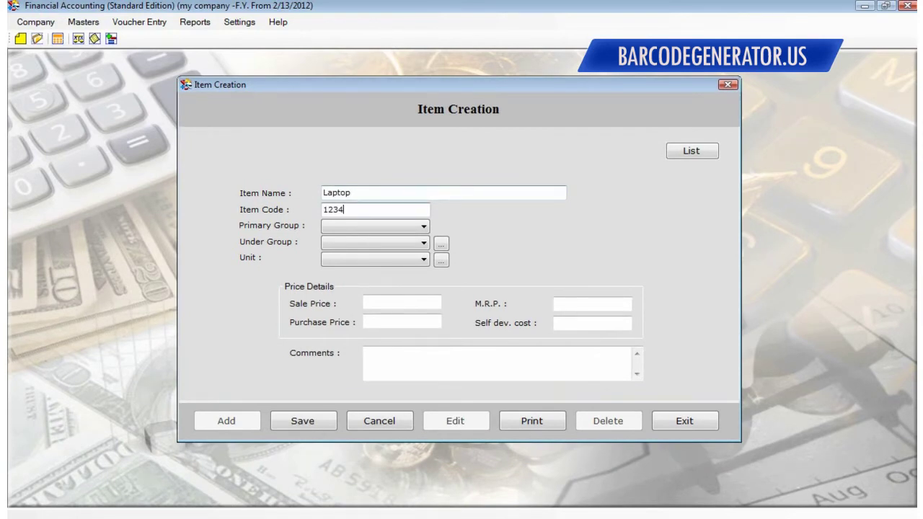
# Find the primary and under group lists empty, and set the unit to Kgs
pyautogui.click(409, 230)
pyautogui.click(404, 244)
pyautogui.click(350, 245)
pyautogui.click(293, 258)
pyautogui.click(350, 261)
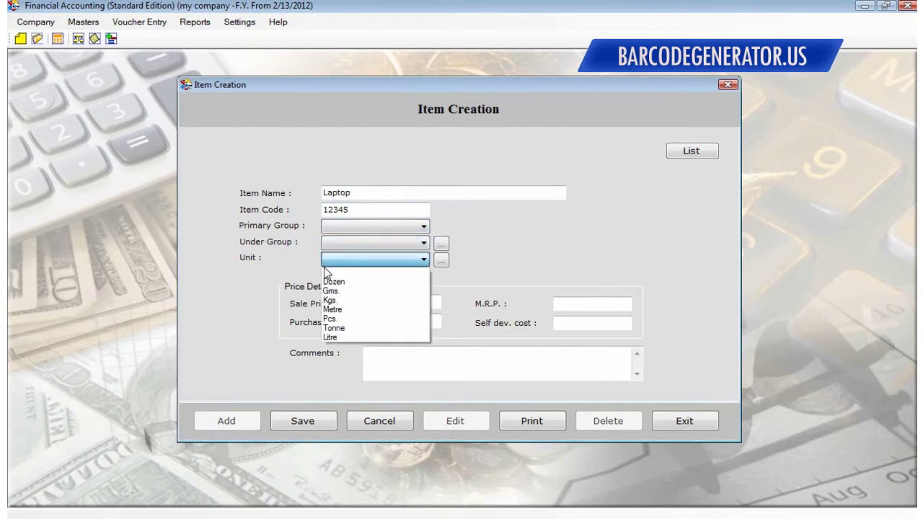
pyautogui.click(351, 300)
# Enter sale price 30, M.R.P. 45, purchase price 25 and self development cost 0
pyautogui.click(413, 306)
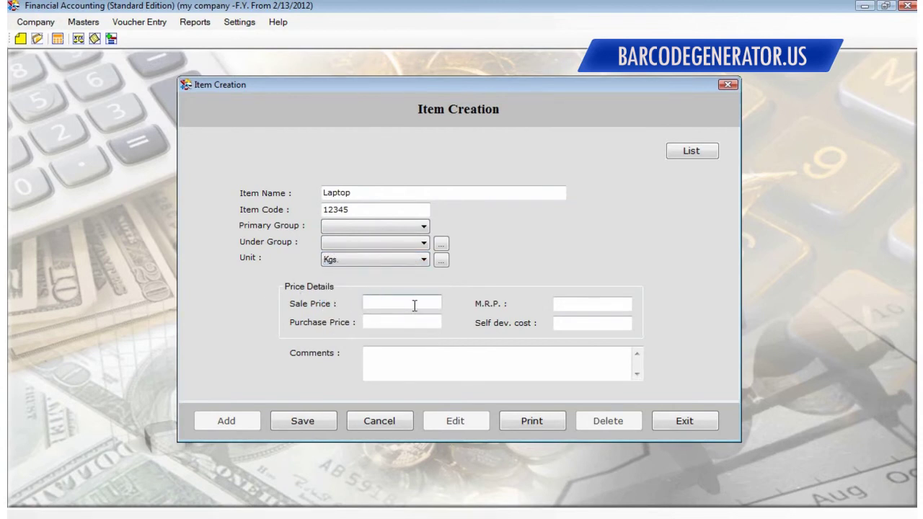
pyautogui.write('30')
pyautogui.click(592, 304)
pyautogui.write('45')
pyautogui.click(401, 322)
pyautogui.write('25')
pyautogui.press('Tab')
pyautogui.write('0')
pyautogui.press('Tab')
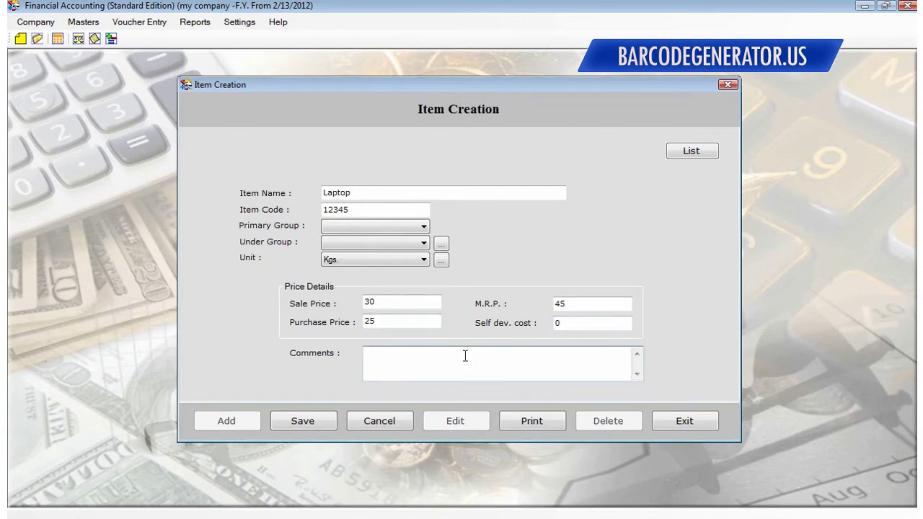
# Try saving the Laptop item, dismiss the missing primary group warnings, then cancel and close
pyautogui.click(305, 424)
pyautogui.click(509, 315)
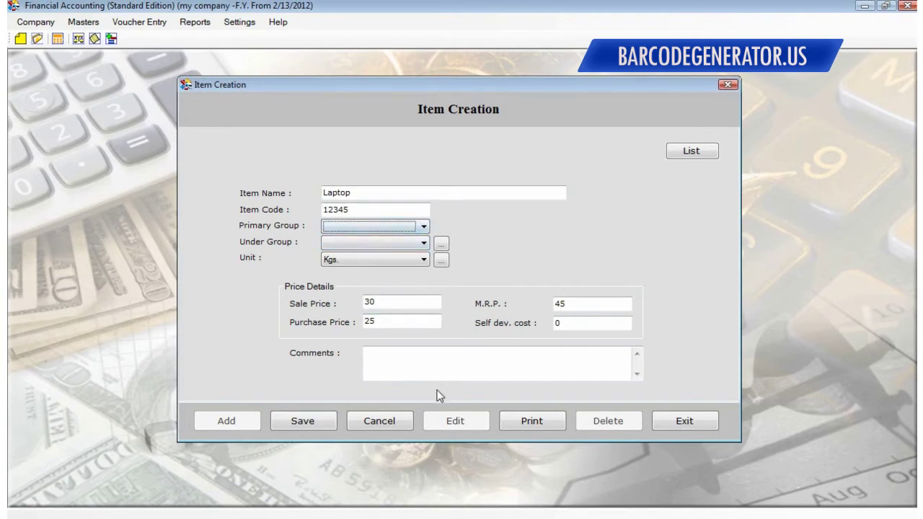
pyautogui.click(320, 422)
pyautogui.click(528, 317)
pyautogui.click(403, 422)
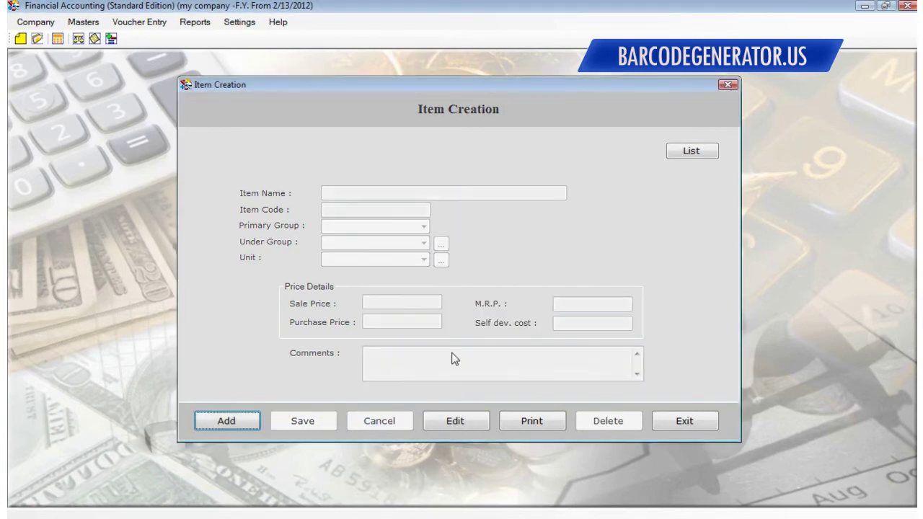
pyautogui.click(727, 84)
# Look through the Voucher and Masters menus, briefly opening and closing Customer Creation
pyautogui.click(136, 22)
pyautogui.moveTo(76, 21)
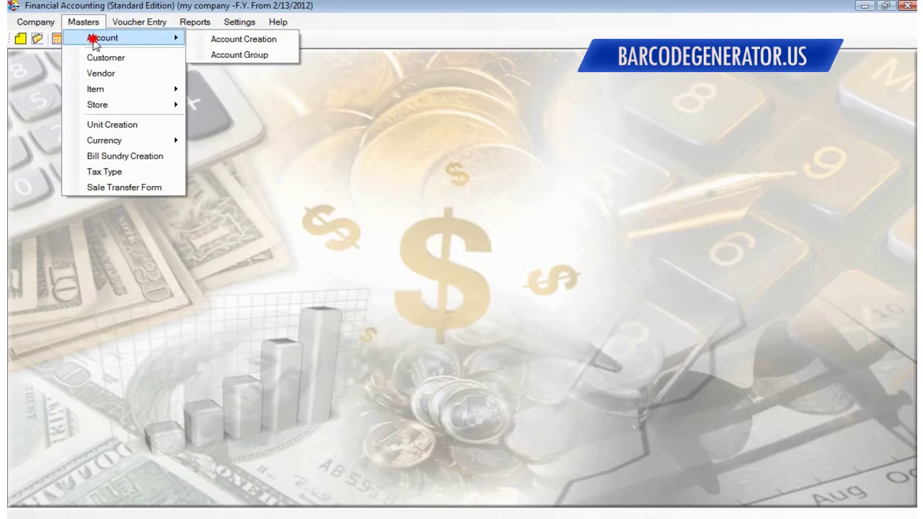
pyautogui.moveTo(127, 21)
pyautogui.moveTo(150, 54)
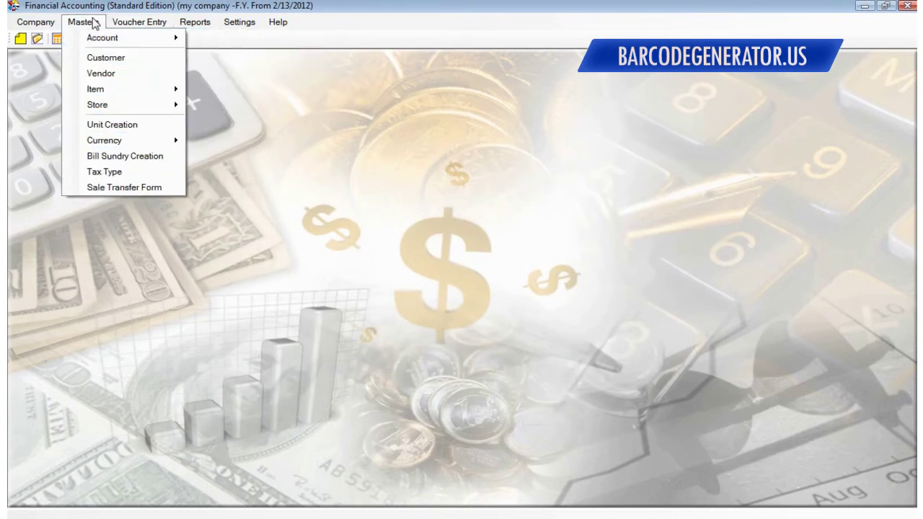
pyautogui.moveTo(100, 43)
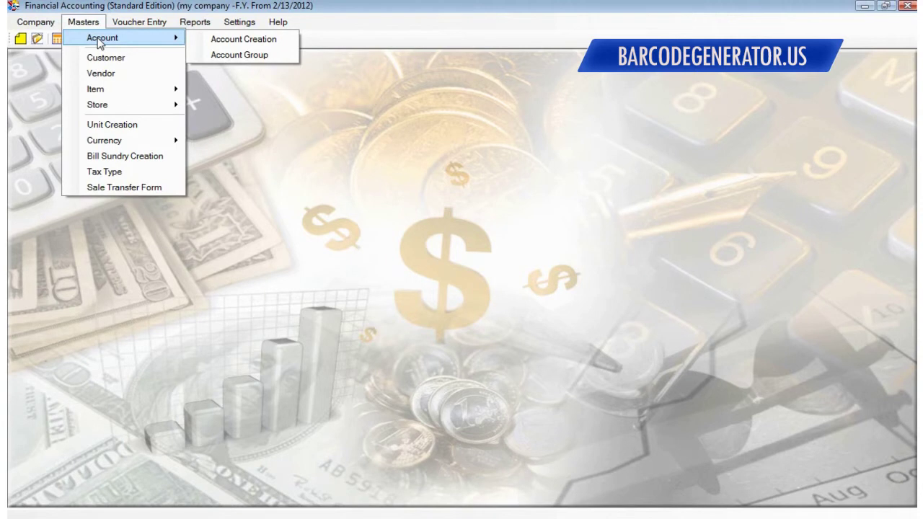
pyautogui.moveTo(124, 97)
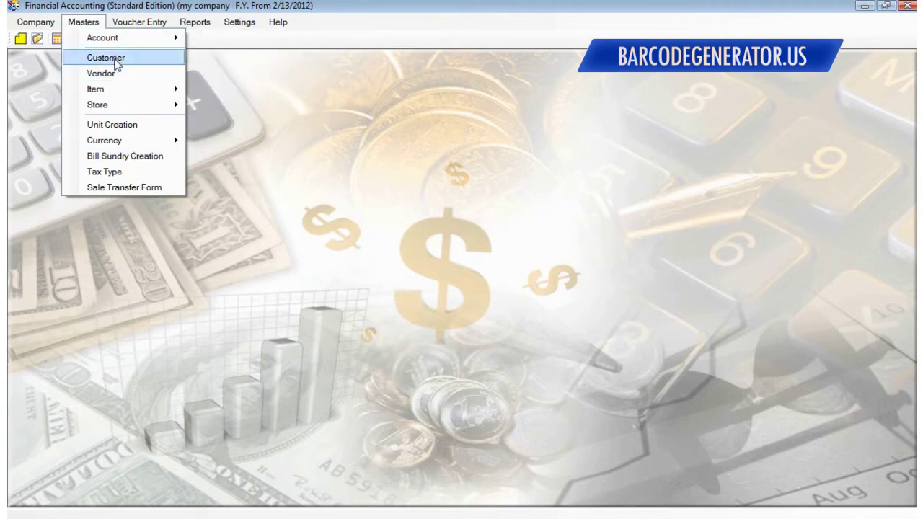
pyautogui.click(114, 58)
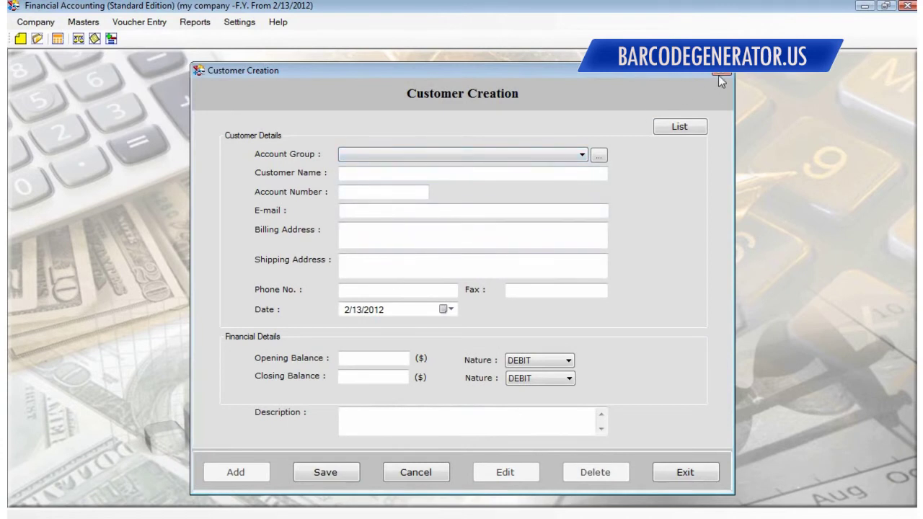
pyautogui.click(719, 74)
# Open Item Group Creation and bring up the Primary yes/no choices
pyautogui.moveTo(114, 97)
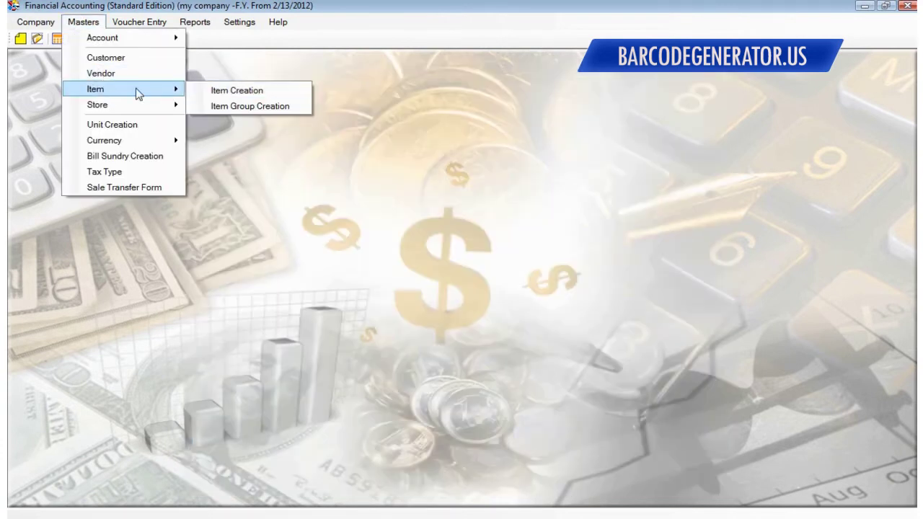
pyautogui.click(238, 105)
pyautogui.click(377, 281)
# Set Primary to Yes, close the item group form, and reopen Item Group Creation
pyautogui.click(362, 290)
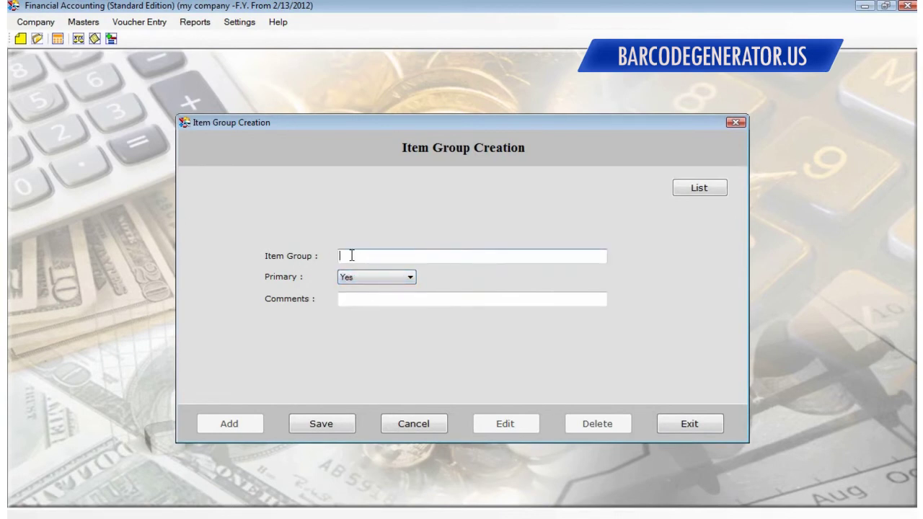
pyautogui.click(734, 119)
pyautogui.click(83, 22)
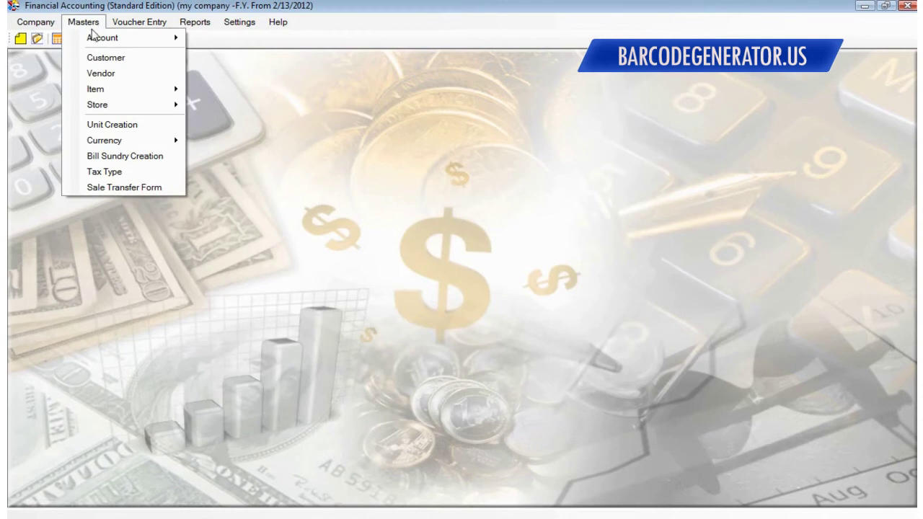
pyautogui.moveTo(126, 101)
pyautogui.click(217, 109)
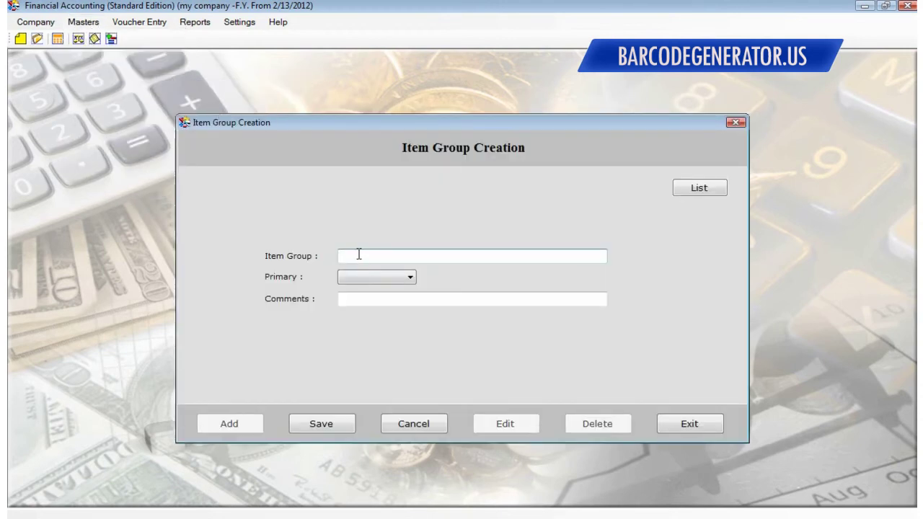
# Save a primary item group named Machines with Primary set to Yes
pyautogui.write('Machines')
pyautogui.click(401, 277)
pyautogui.click(380, 290)
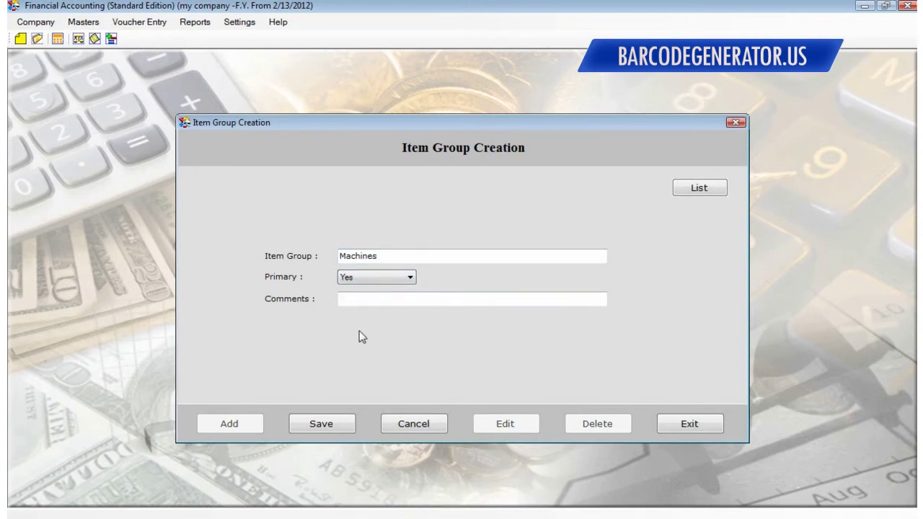
pyautogui.click(319, 425)
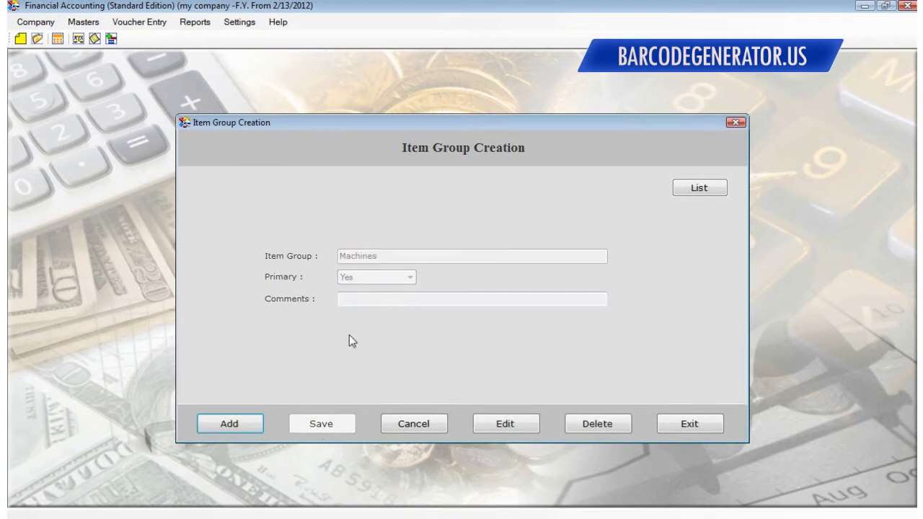
# Add and save the Toys item group, then close the item group form
pyautogui.click(234, 424)
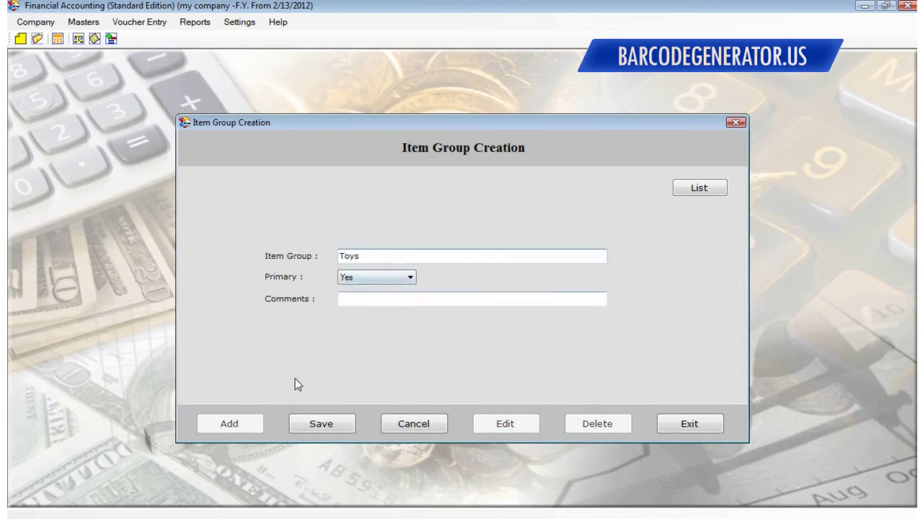
pyautogui.click(325, 424)
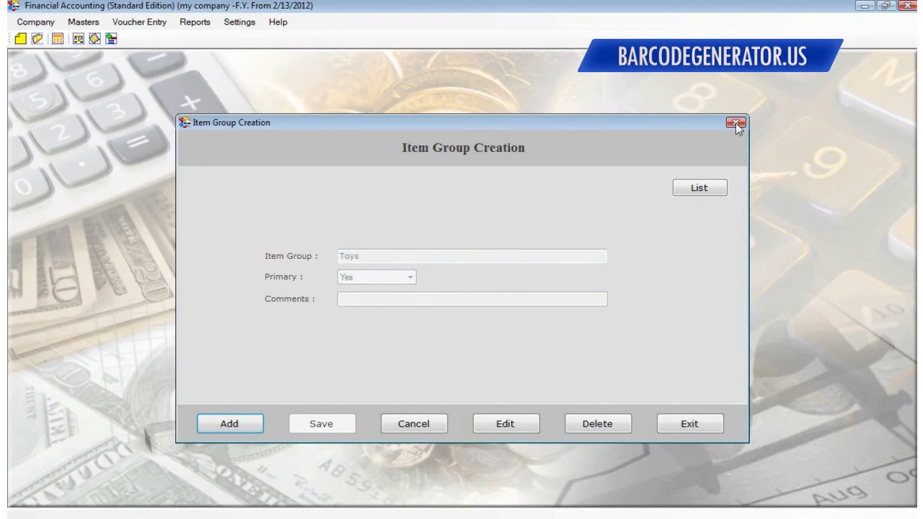
pyautogui.click(736, 122)
pyautogui.click(83, 22)
# Create a new item named Laptops, code 12345, in the Machines group with unit Dozen
pyautogui.moveTo(145, 89)
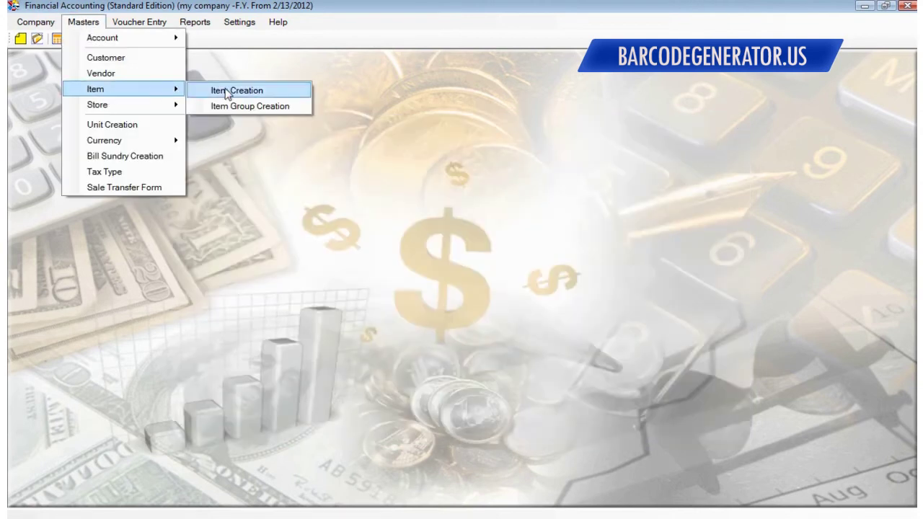
pyautogui.click(231, 91)
pyautogui.click(353, 247)
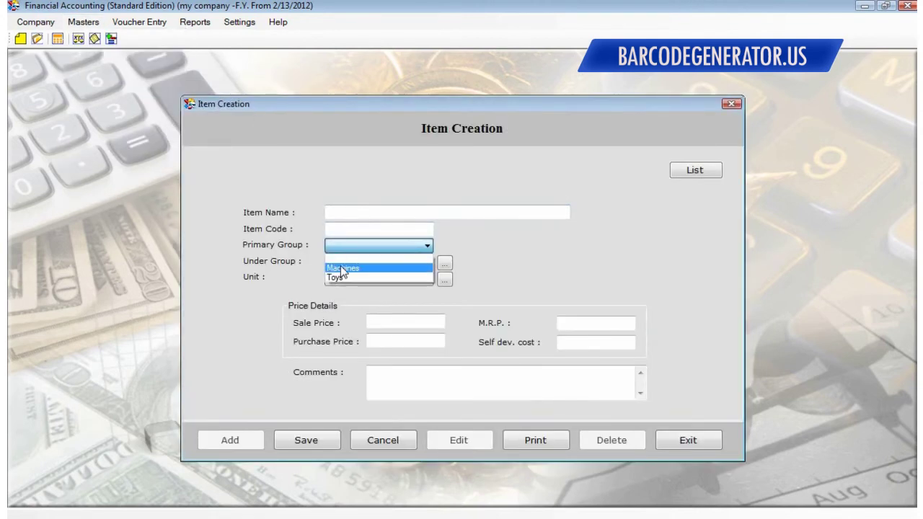
pyautogui.click(333, 268)
pyautogui.click(351, 212)
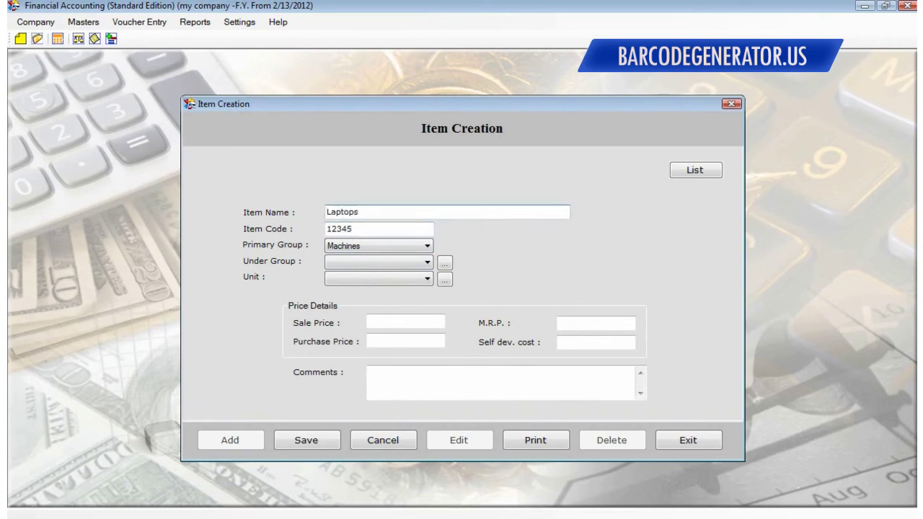
pyautogui.click(409, 264)
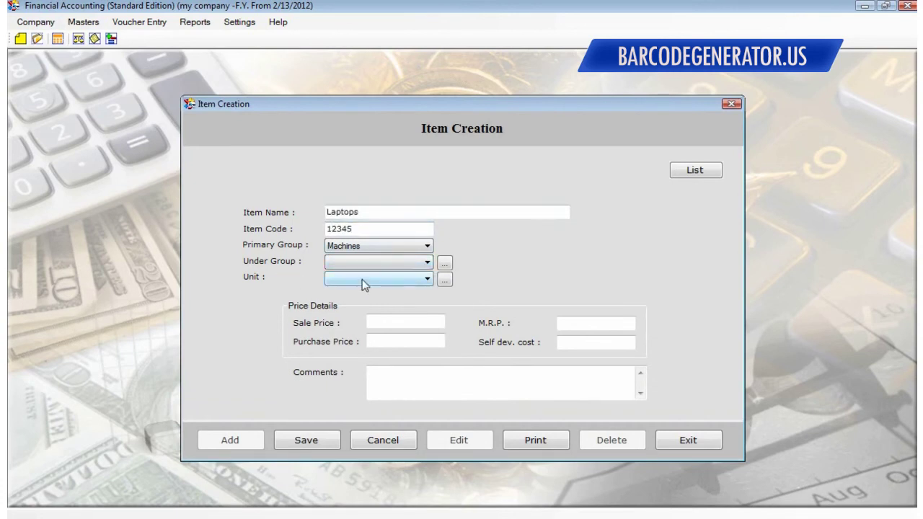
pyautogui.click(361, 280)
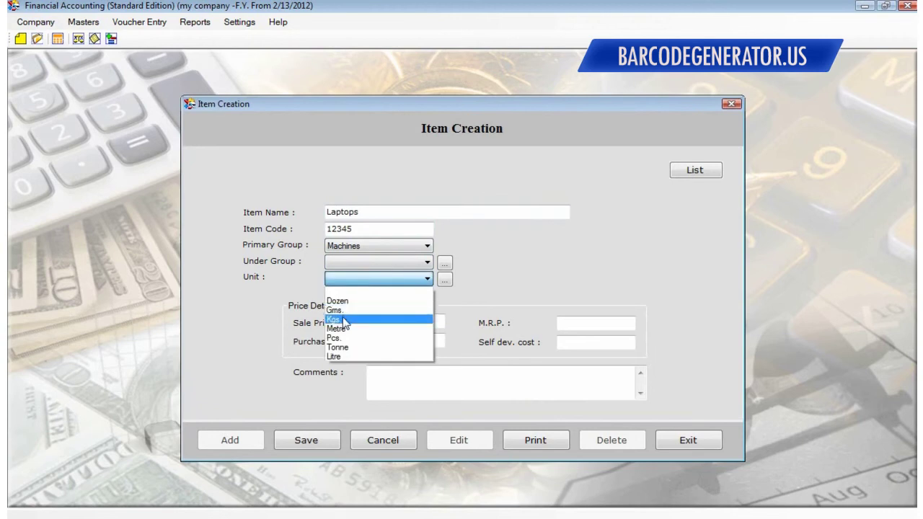
pyautogui.click(351, 301)
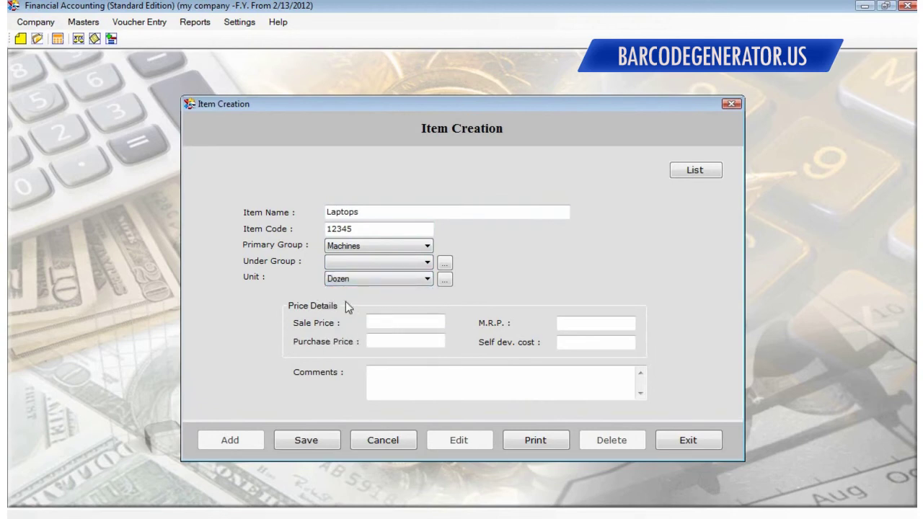
# Enter sale price 30, purchase 25, M.R.P. 45 and development cost 0, then save the item
pyautogui.click(596, 323)
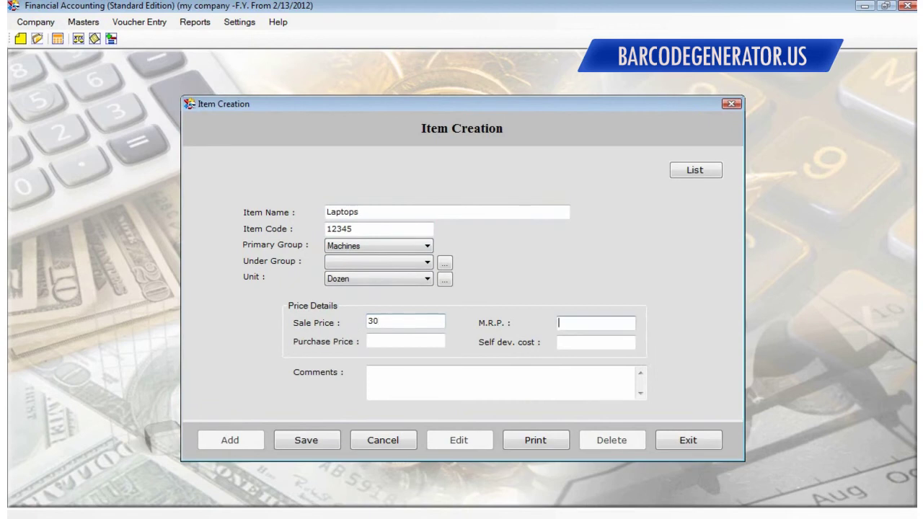
pyautogui.click(405, 340)
pyautogui.press('Tab')
pyautogui.write('0')
pyautogui.press('Tab')
pyautogui.click(303, 441)
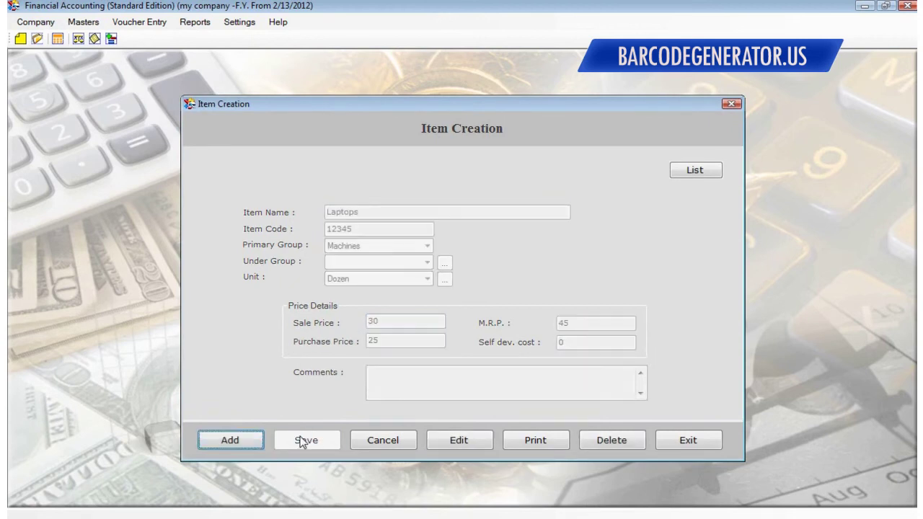
pyautogui.click(220, 440)
pyautogui.click(731, 104)
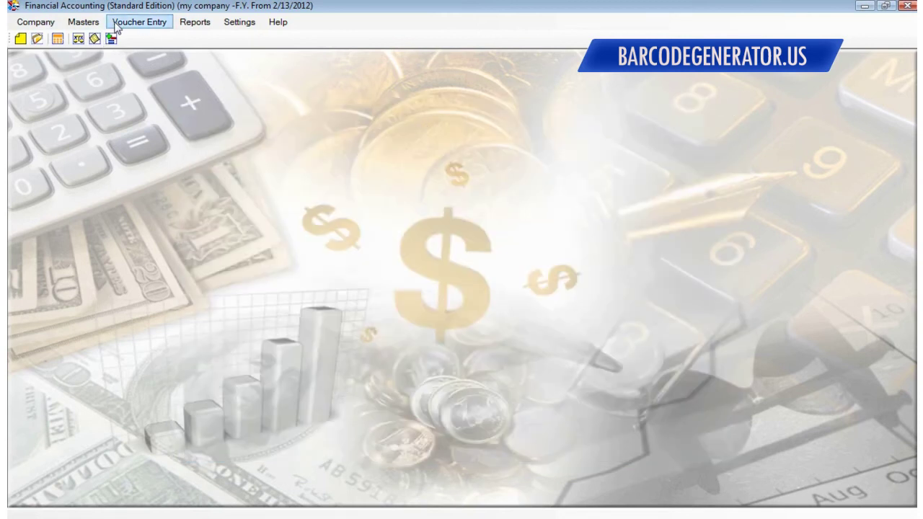
# Start a Sale Register voucher with one line for item code 12345 (Laptops)
pyautogui.click(139, 22)
pyautogui.moveTo(184, 56)
pyautogui.click(260, 58)
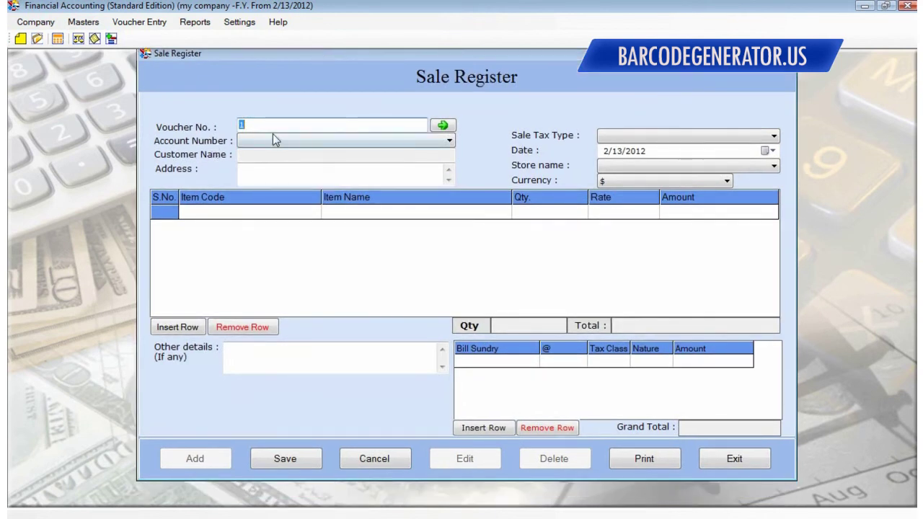
pyautogui.click(239, 213)
pyautogui.click(180, 328)
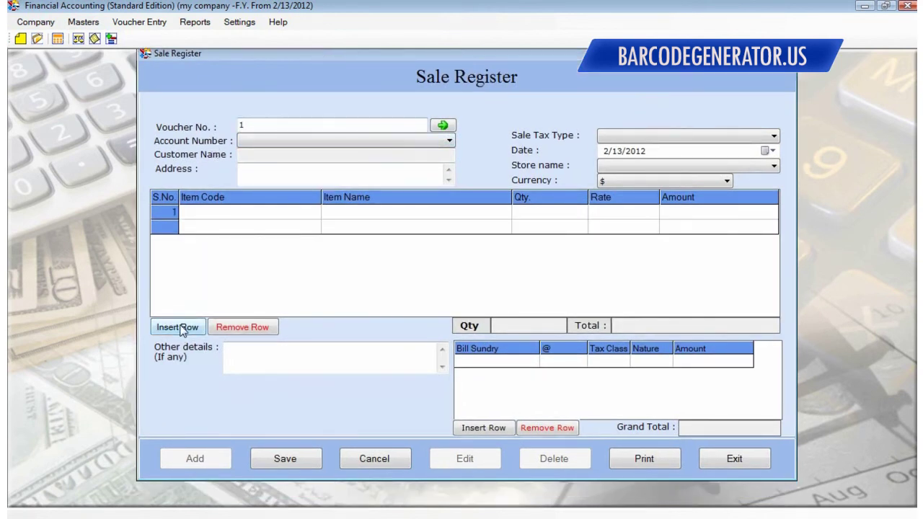
pyautogui.click(239, 219)
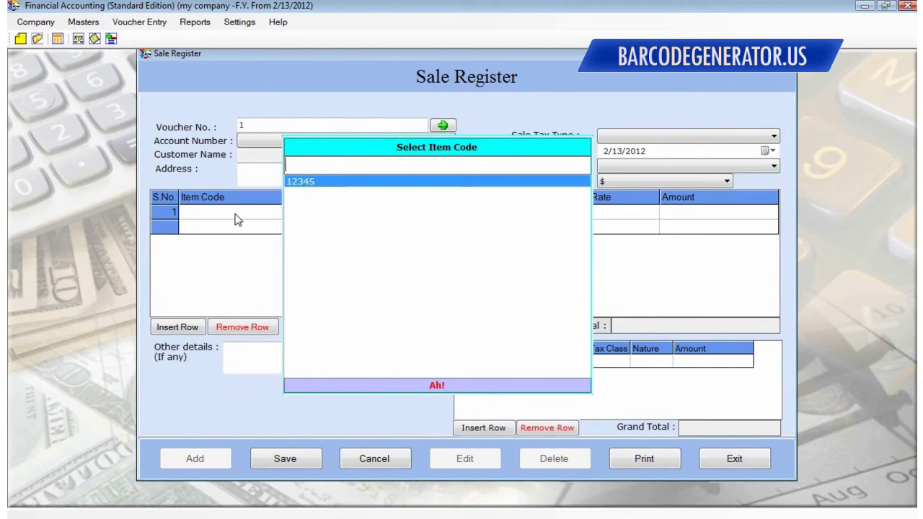
pyautogui.click(307, 181)
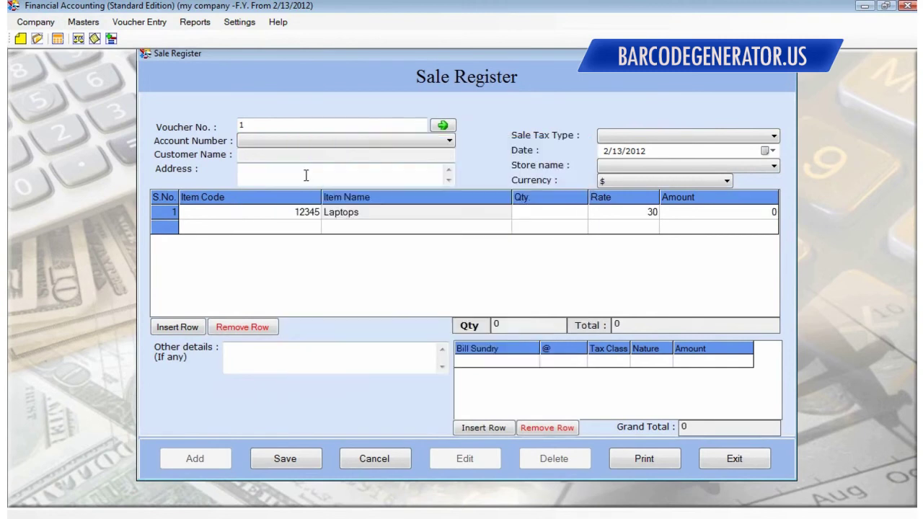
# Set voucher number 004, bill the new customer, leave tax type unset, and use currency $
pyautogui.click(241, 126)
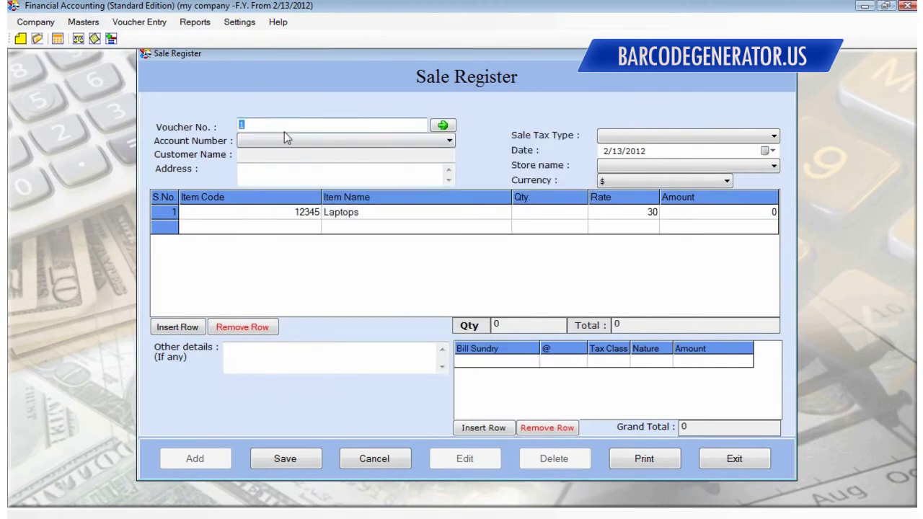
pyautogui.write('004')
pyautogui.click(290, 148)
pyautogui.click(278, 165)
pyautogui.click(621, 137)
pyautogui.click(546, 169)
pyautogui.click(629, 167)
pyautogui.click(628, 167)
pyautogui.click(609, 181)
pyautogui.click(614, 189)
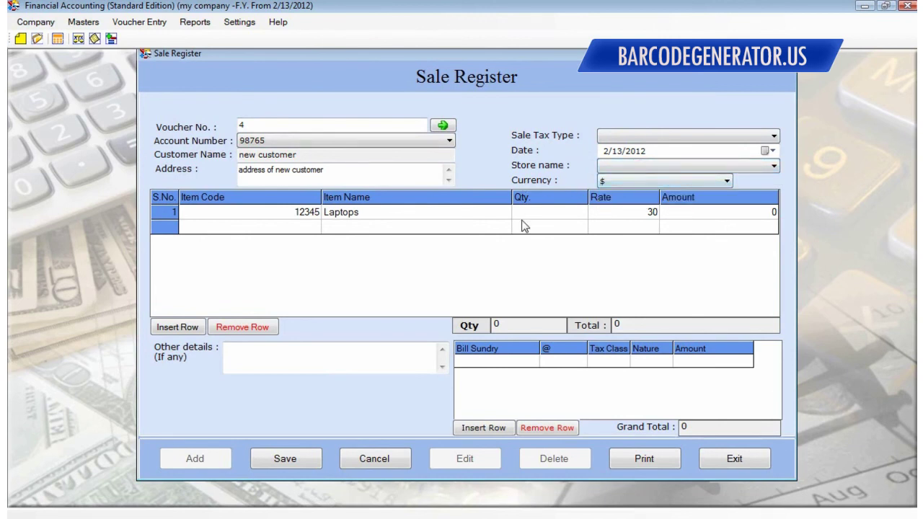
# Print the sale voucher without saving it first
pyautogui.click(238, 348)
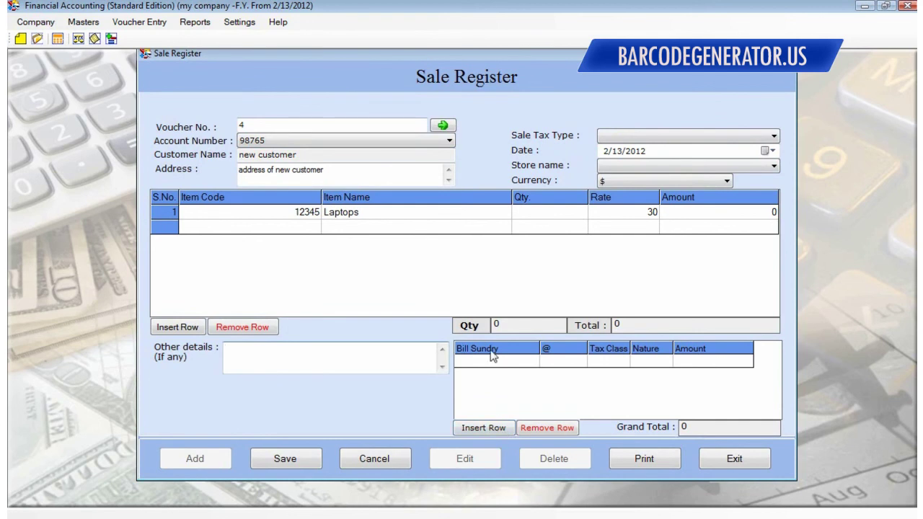
pyautogui.click(623, 459)
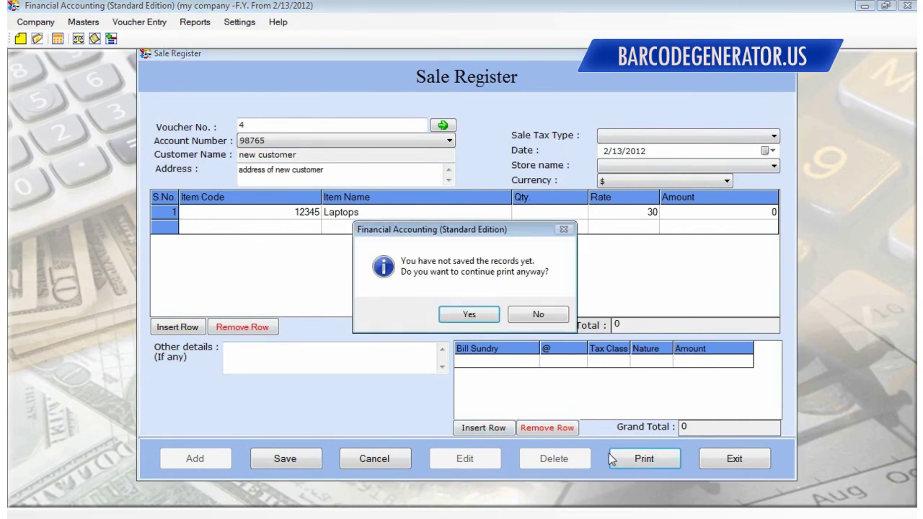
pyautogui.click(470, 314)
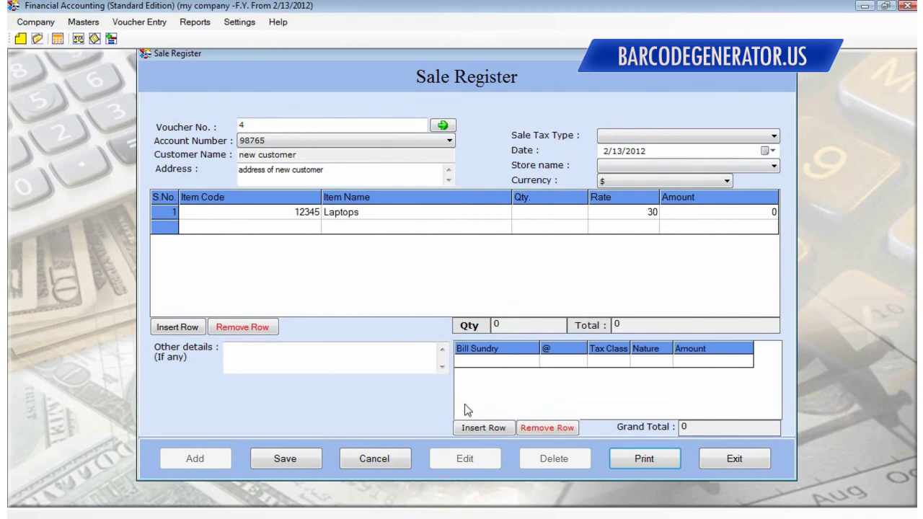